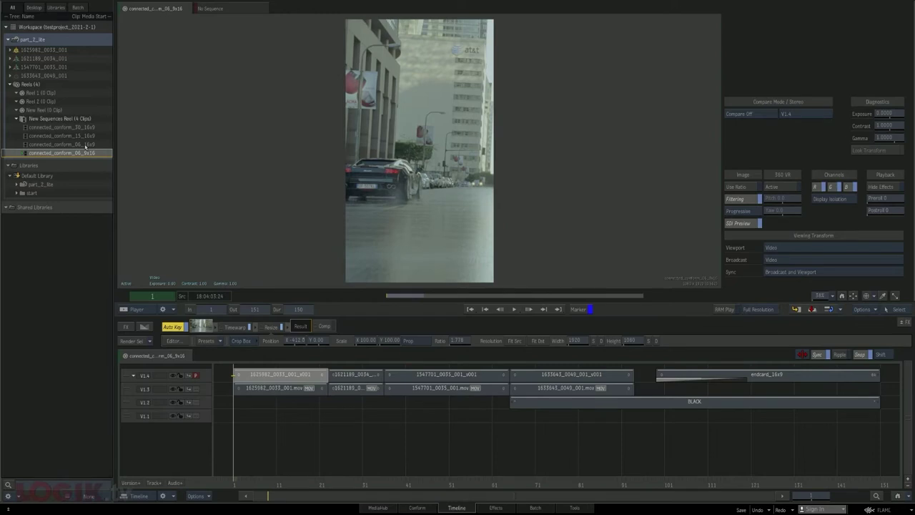
Open the connected_conform_30_16x9 sequence and review the comp shots near the end of its timeline.
click(85, 144)
click(72, 128)
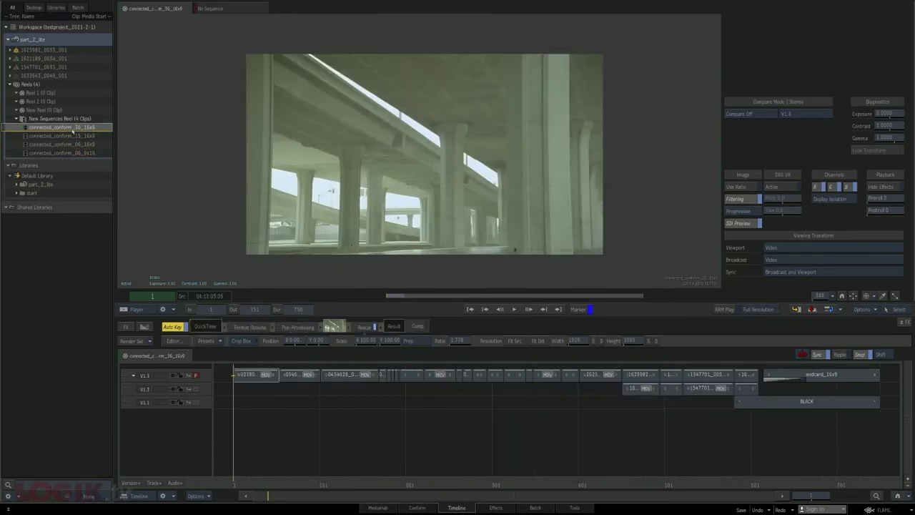
drag(625, 485, 632, 485)
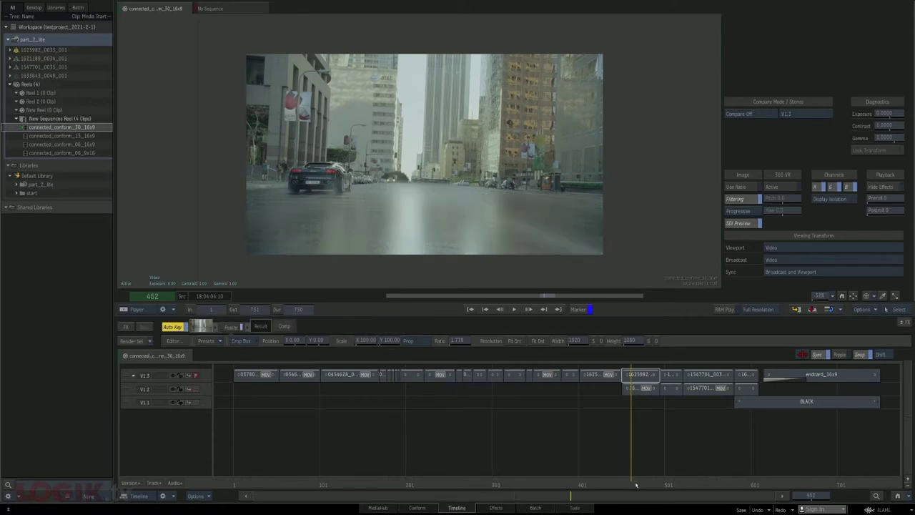
key(Down)
key(Up)
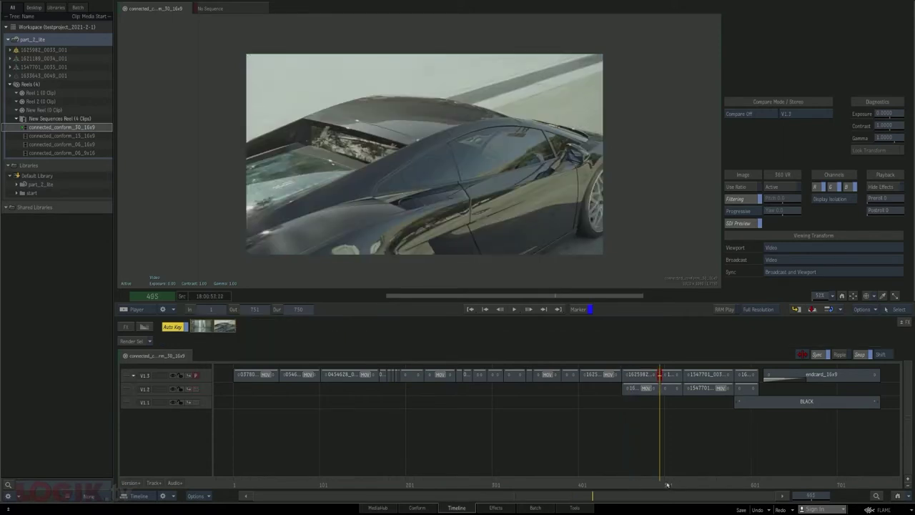
drag(671, 485, 704, 486)
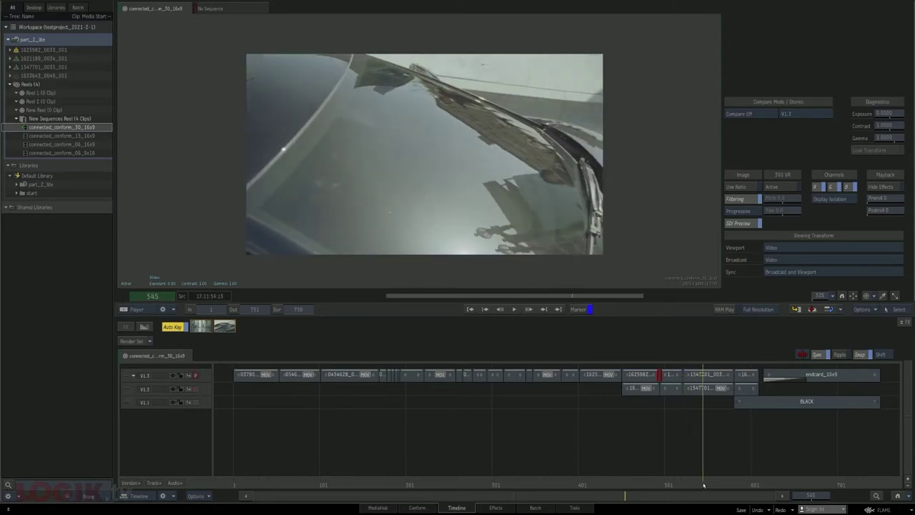
key(Down)
key(Up)
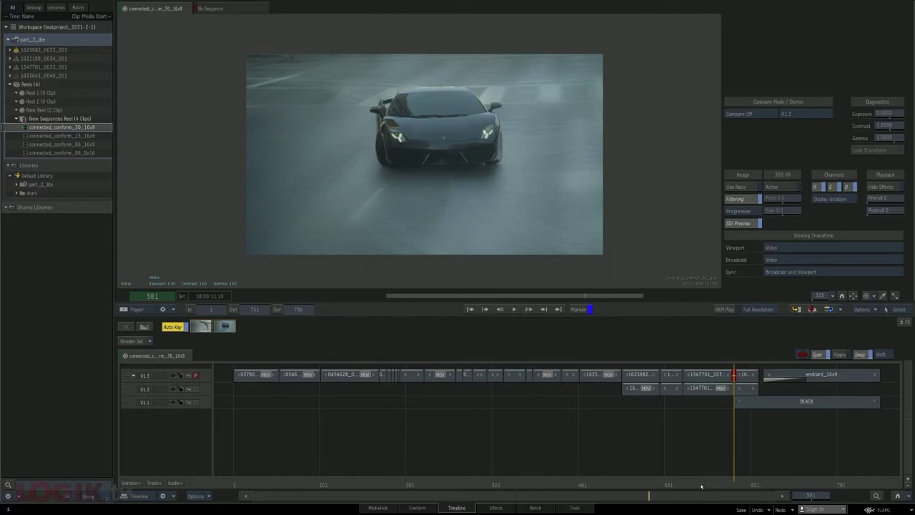
drag(705, 486, 622, 477)
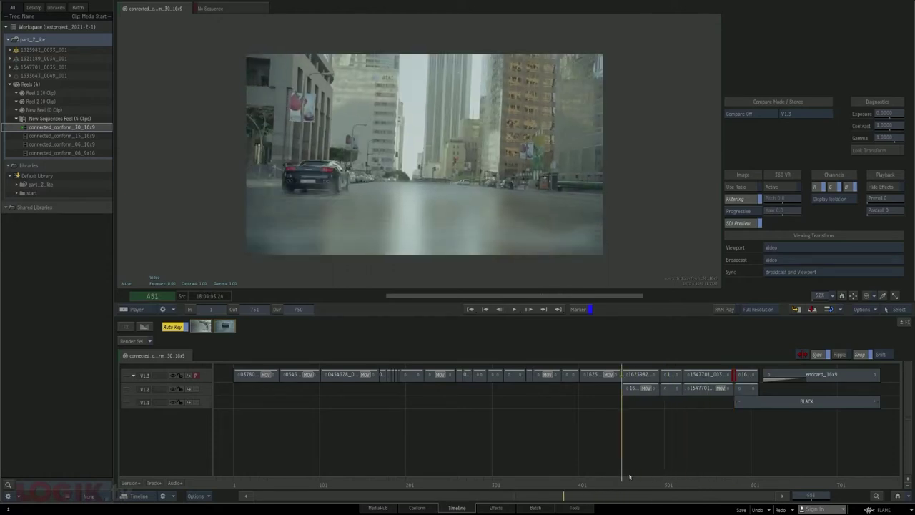
Expand the 1625982_0033_001 batch group and view its v001 and v002 batch renders.
click(642, 378)
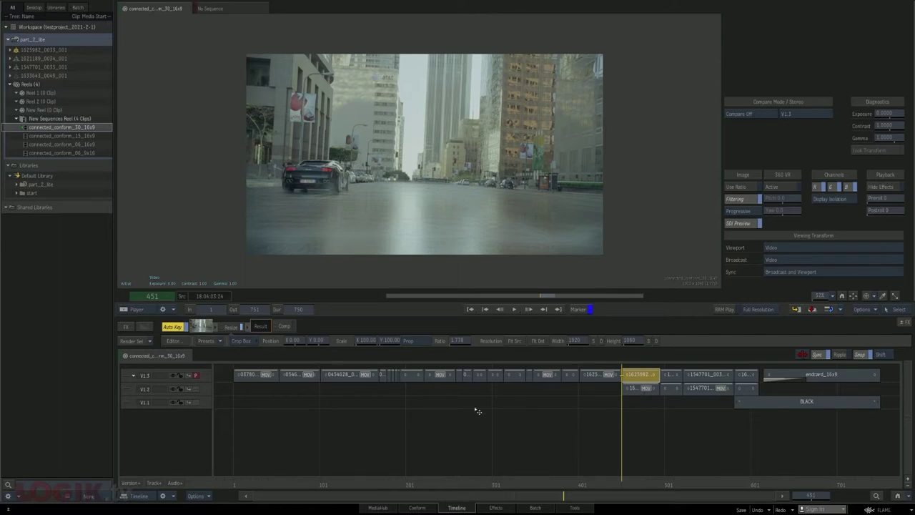
key(alt+2)
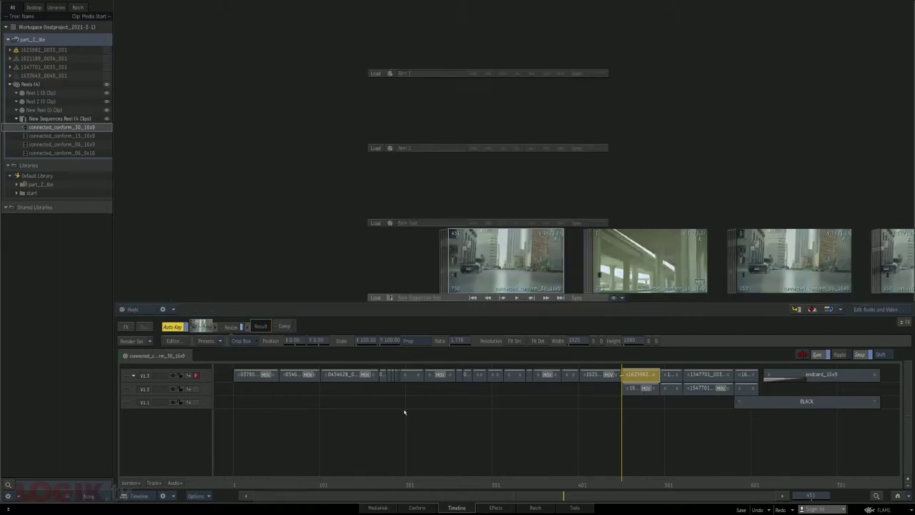
click(10, 50)
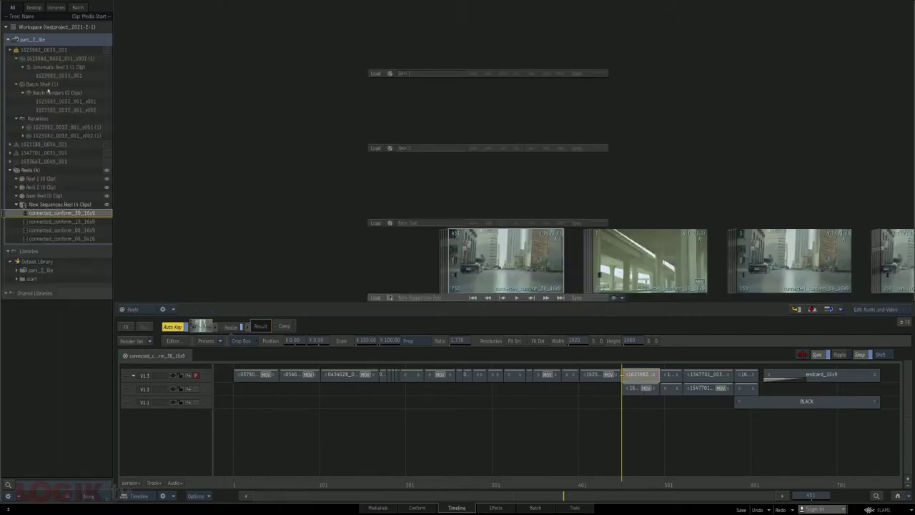
double_click(65, 102)
double_click(74, 111)
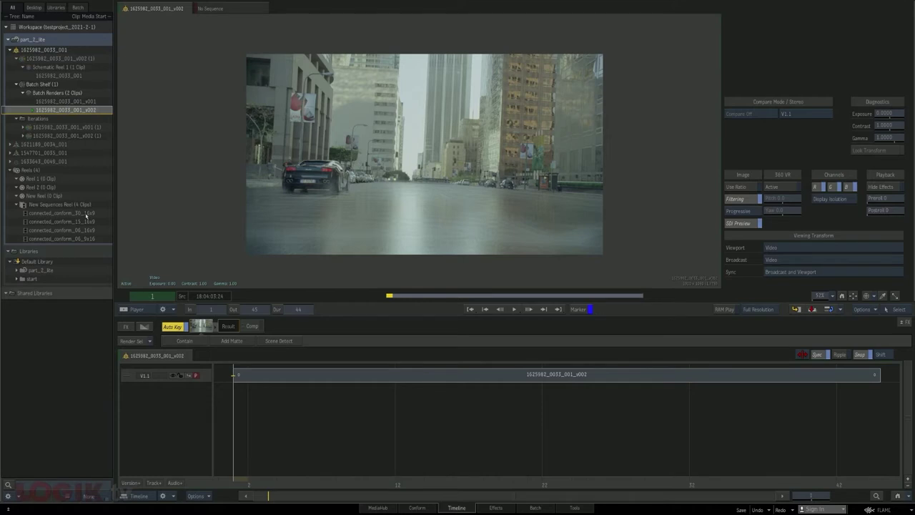
Compare connected_conform_30_16x9 with connected_conform_06_9x16 and examine the Timewarp settings on the latter's first shot.
double_click(87, 214)
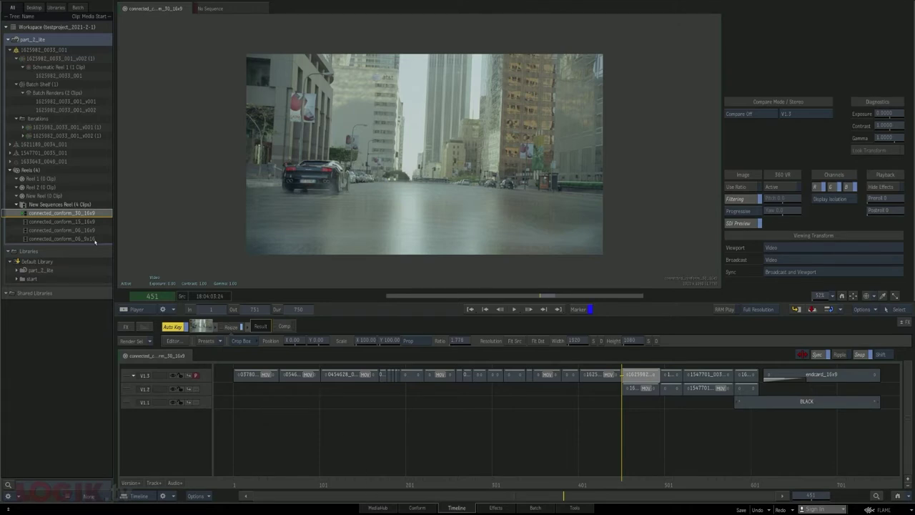
double_click(91, 239)
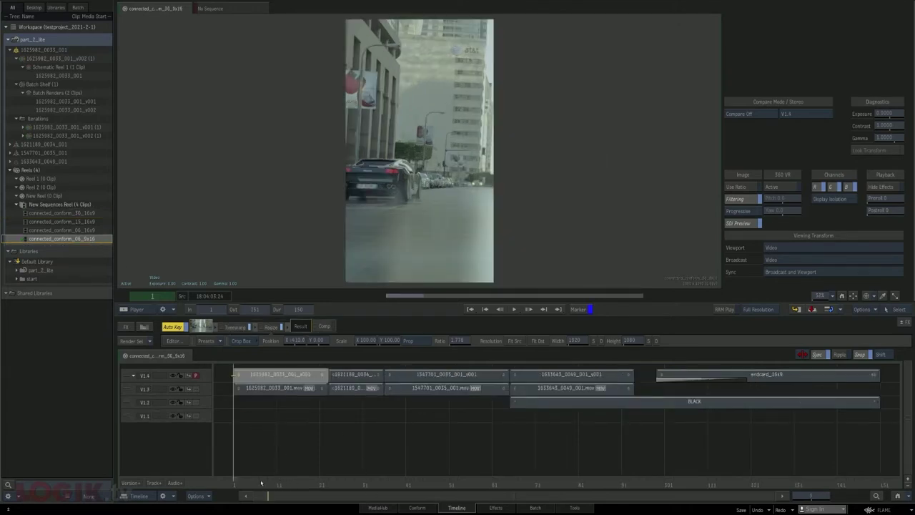
drag(261, 483, 236, 478)
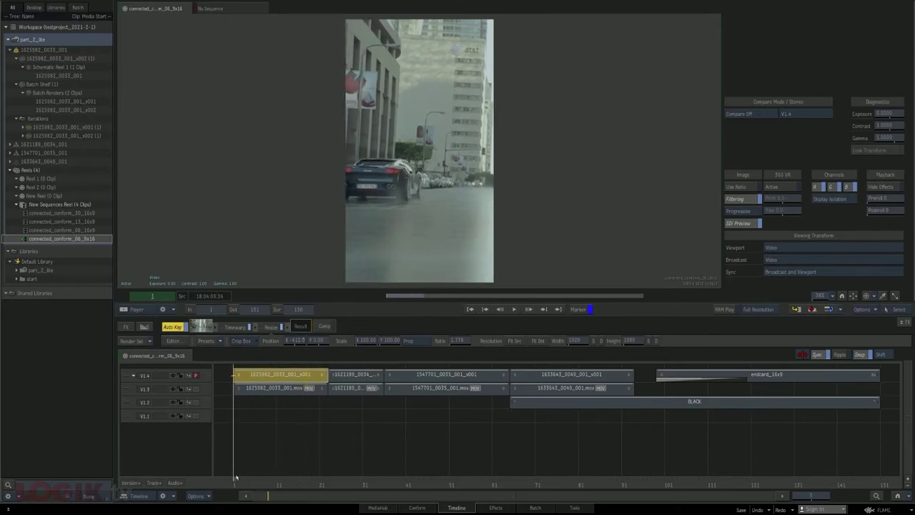
click(233, 327)
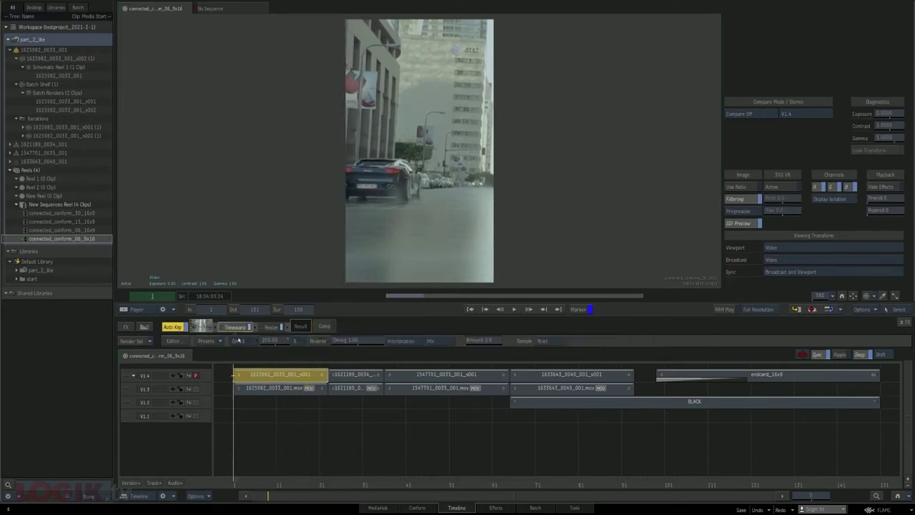
Jump to the first shot's shared source segment in connected_conform_30_16x9 and back to connected_conform_06_9x16, then check the .mov segment's shared sources.
right_click(283, 381)
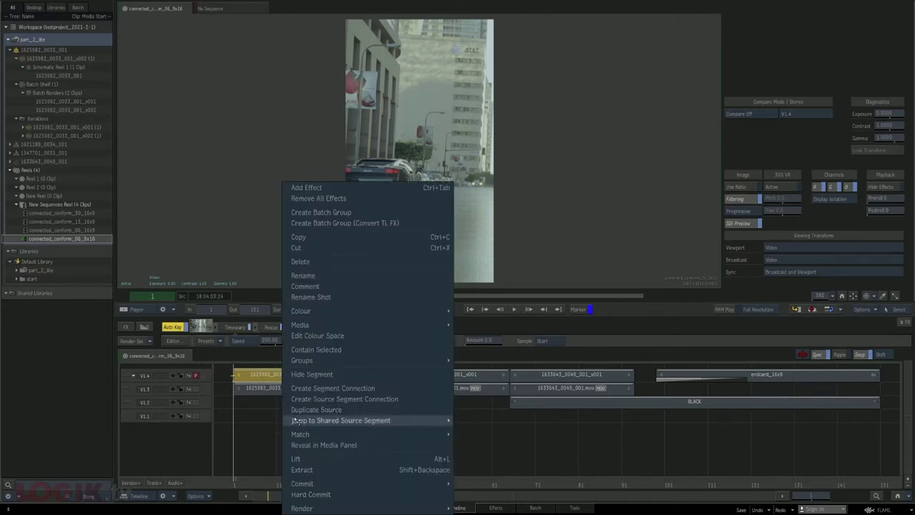
mouse_move(298, 422)
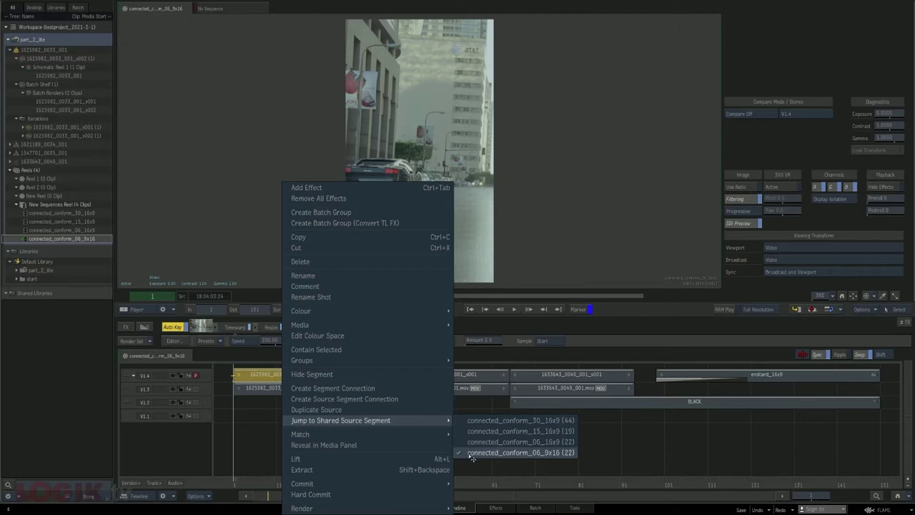
click(517, 420)
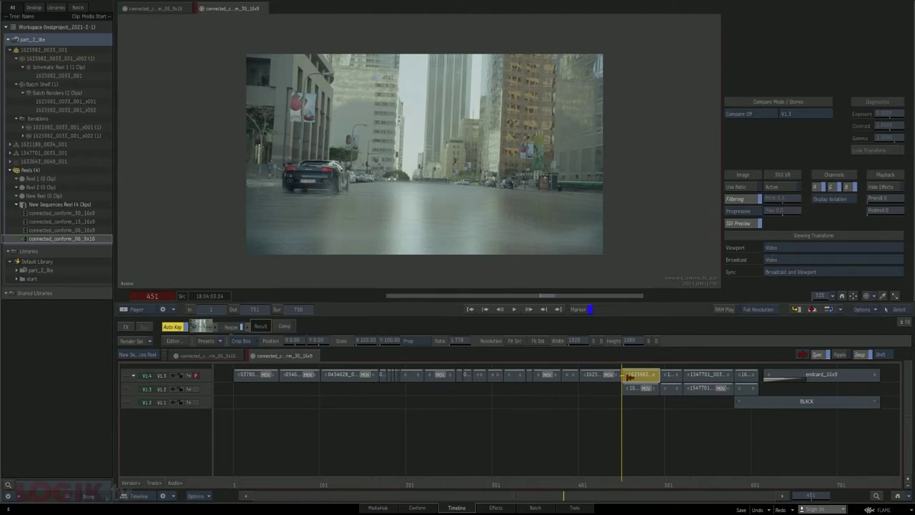
right_click(636, 378)
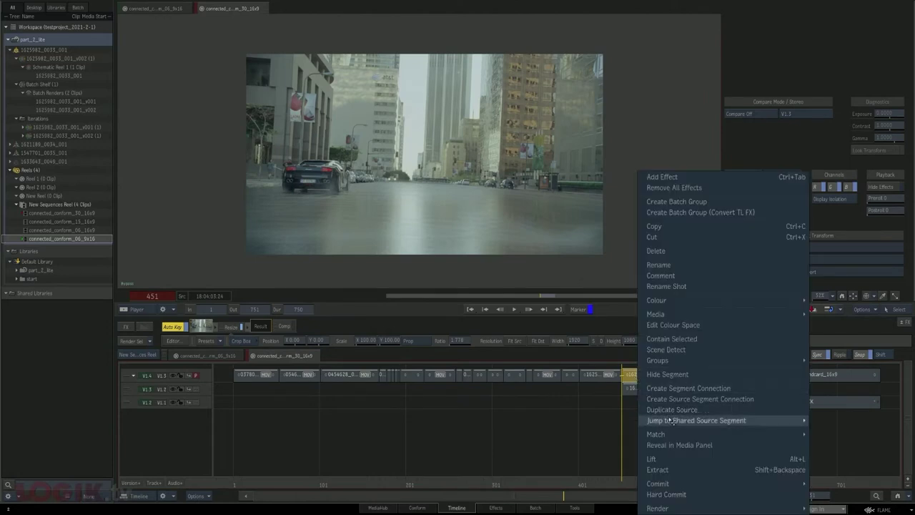
mouse_move(665, 421)
click(593, 453)
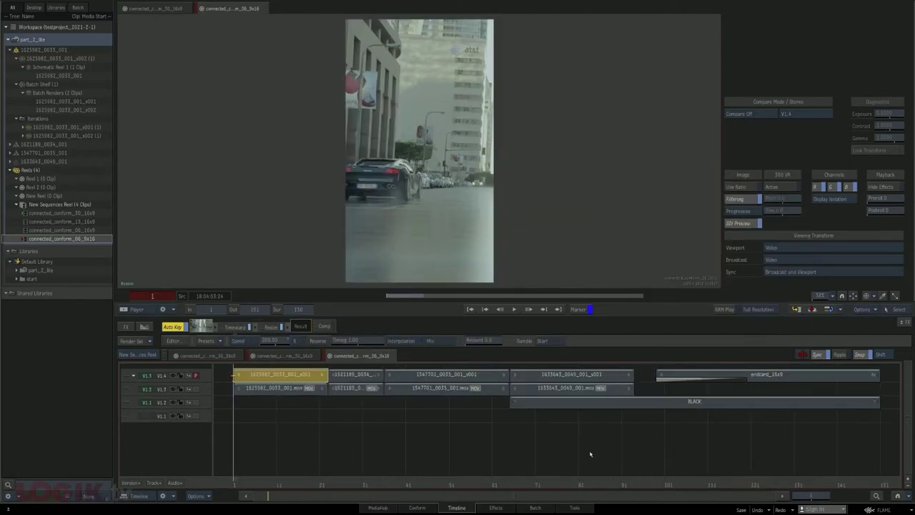
right_click(278, 390)
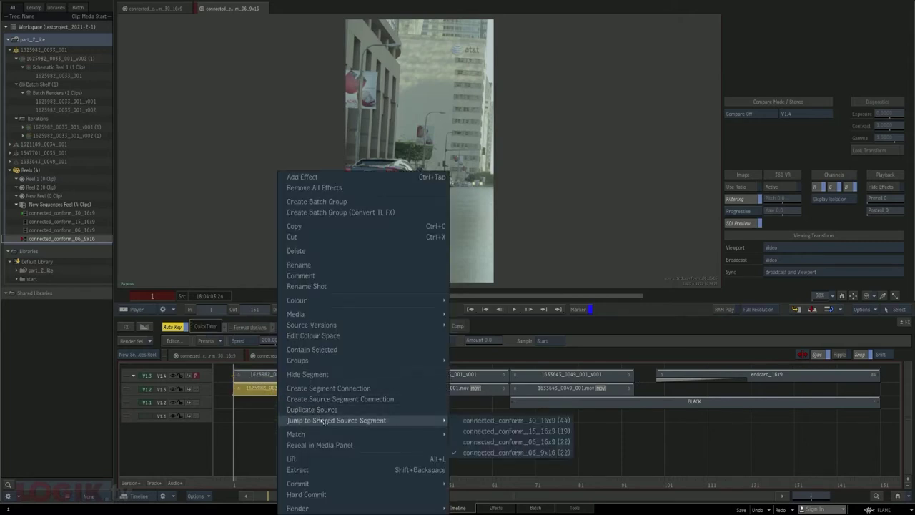
click(255, 408)
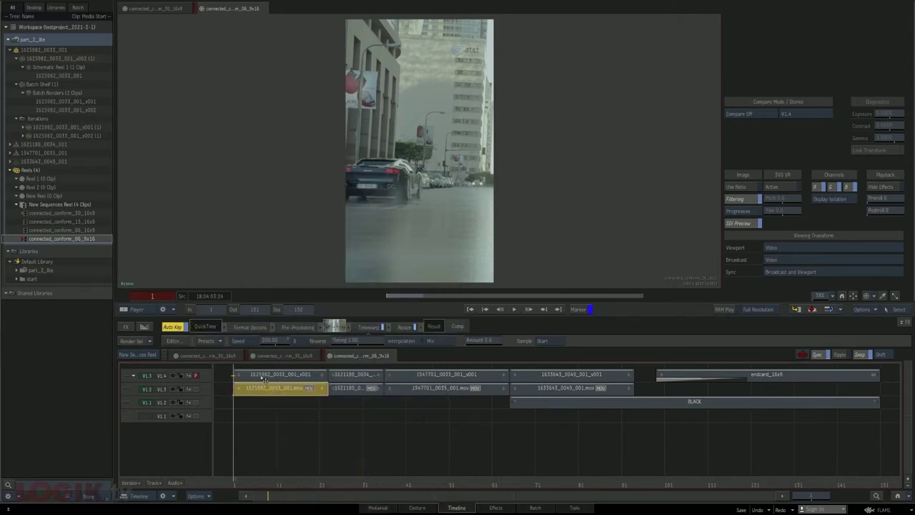
Create a source segment connection for 1625982_0033_001_v001, affecting the sequences reel only, with groups harmonised and segment syncing off.
click(264, 379)
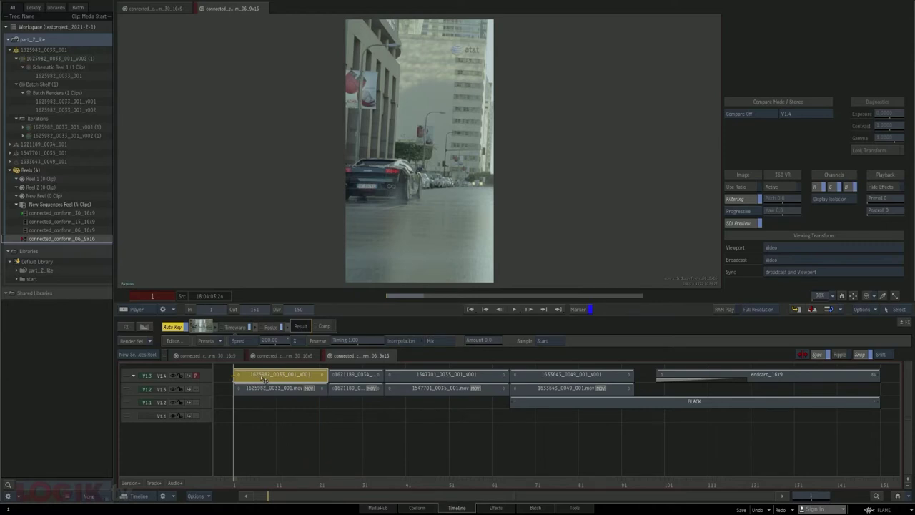
right_click(264, 379)
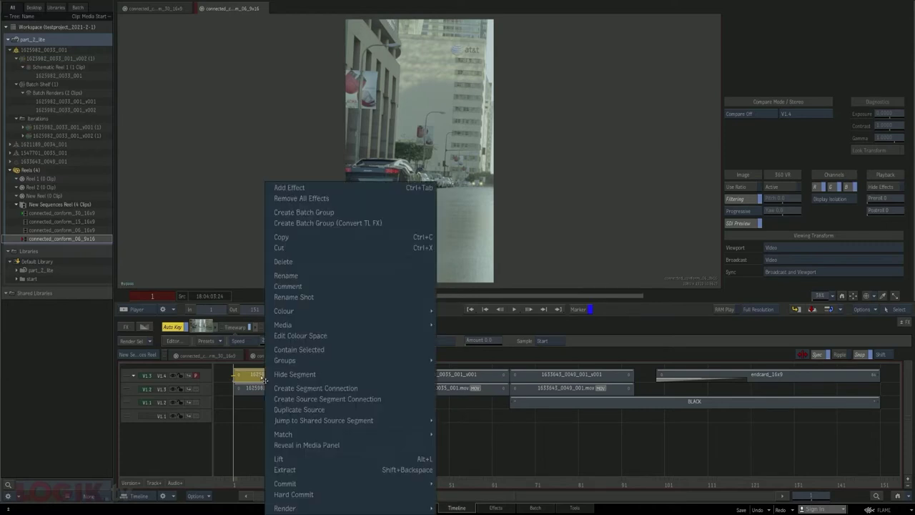
click(306, 400)
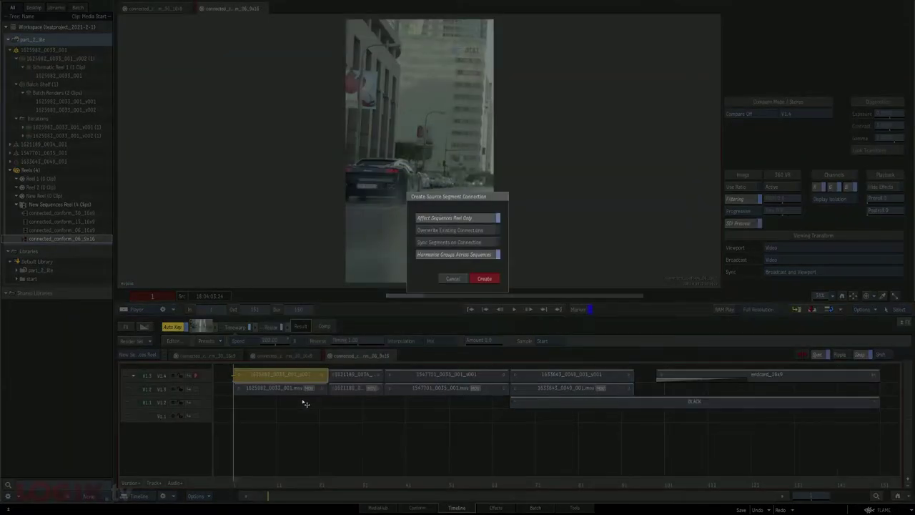
click(434, 243)
click(433, 243)
click(484, 279)
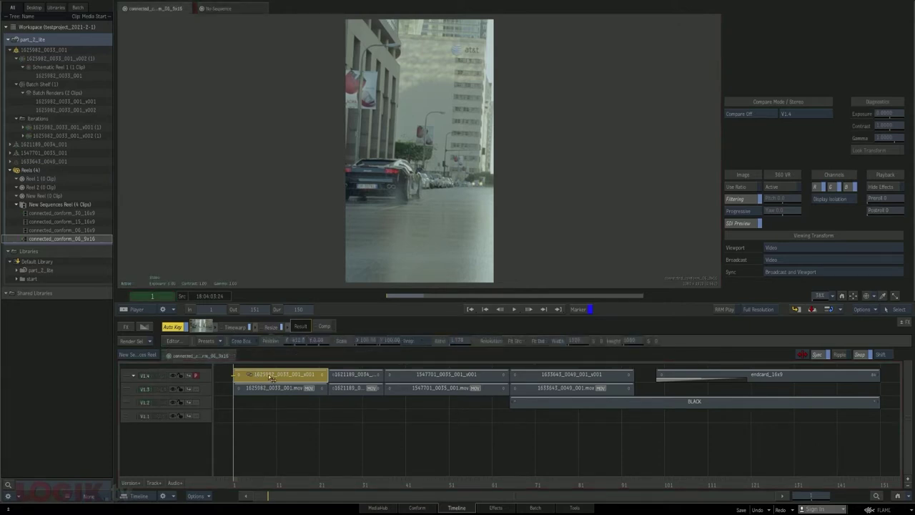
Duplicate the connected 1625982_0033_001_v001 segments across all reels in the reel group, placing the new segments above.
right_click(272, 378)
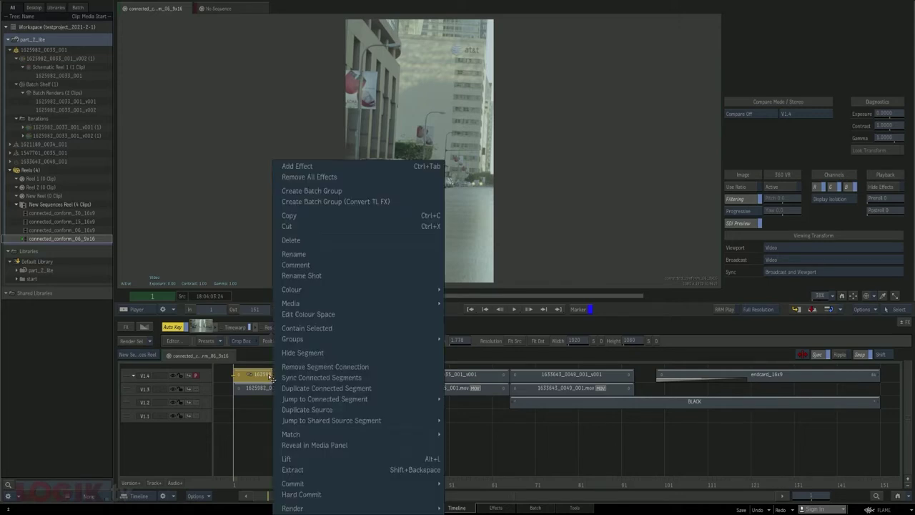
click(310, 388)
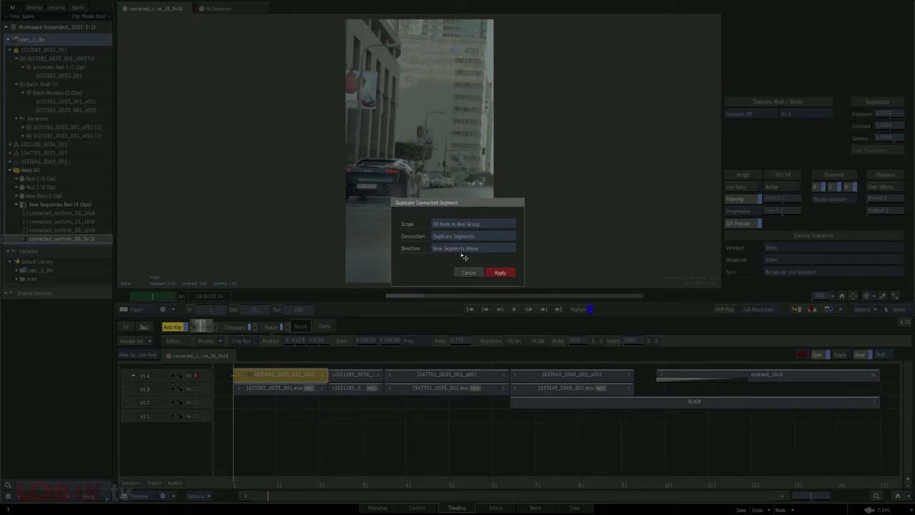
click(500, 273)
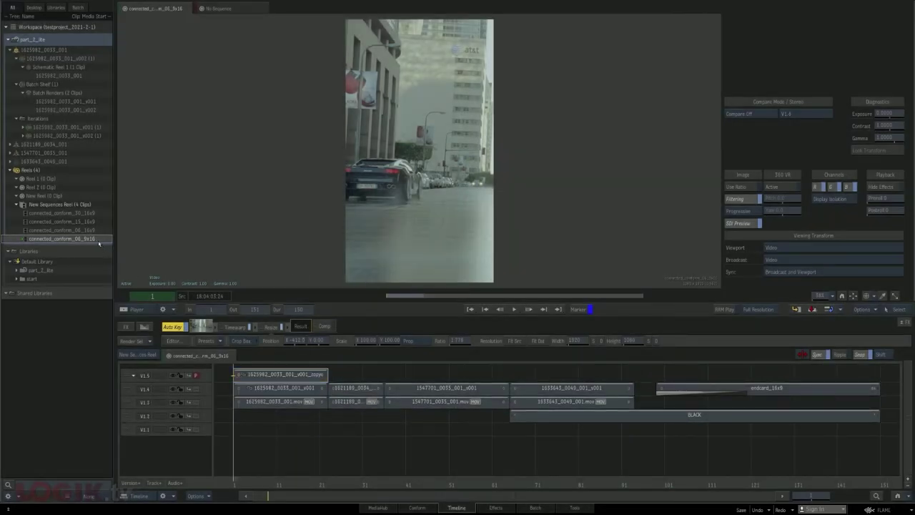
Check the duplicated segments in the other sequences and load connected_conform_30_16x9 as the destination sequence.
key(Up)
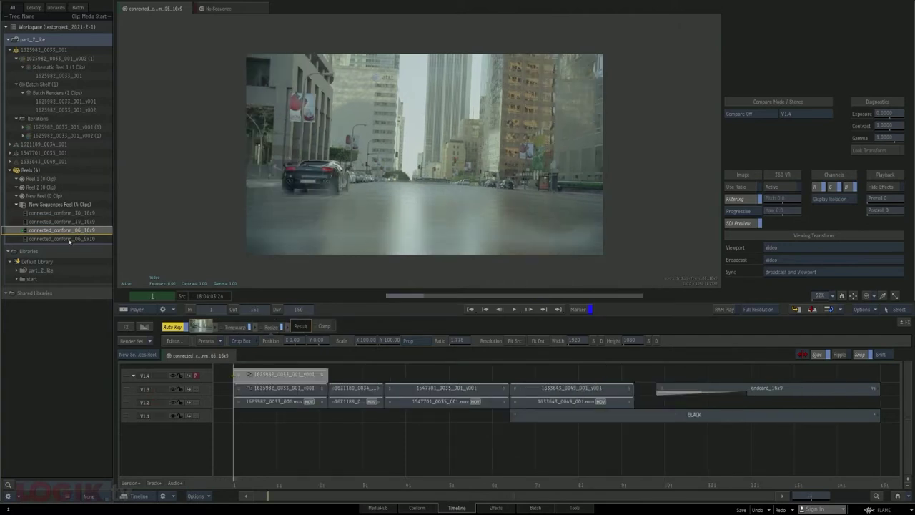
key(Down)
key(Up)
key(Up)
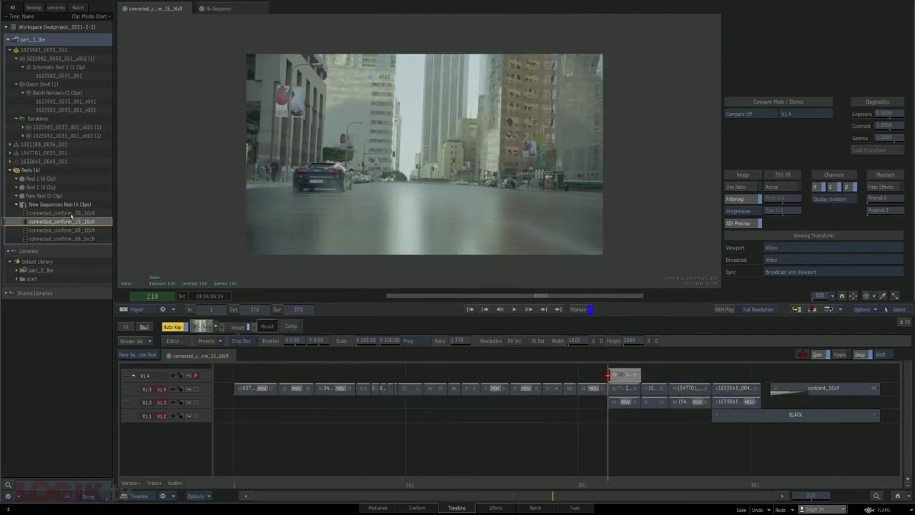
key(Up)
click(199, 355)
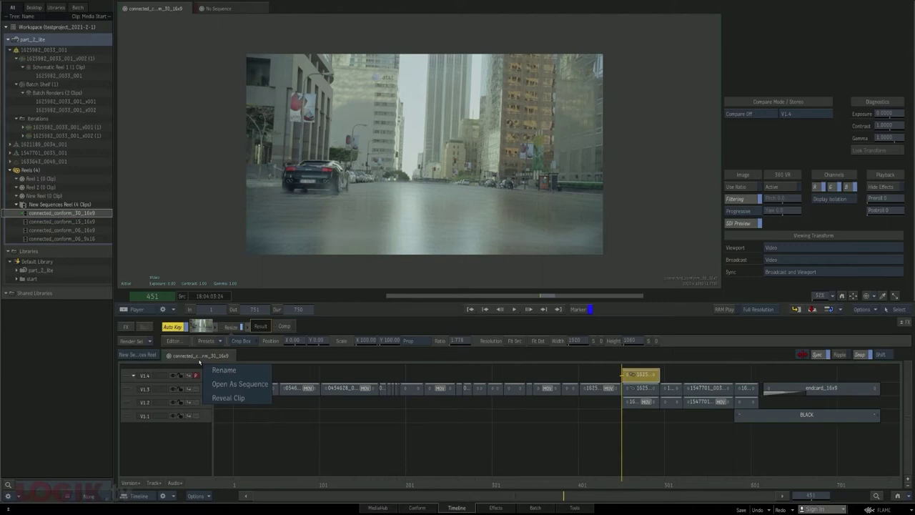
click(236, 382)
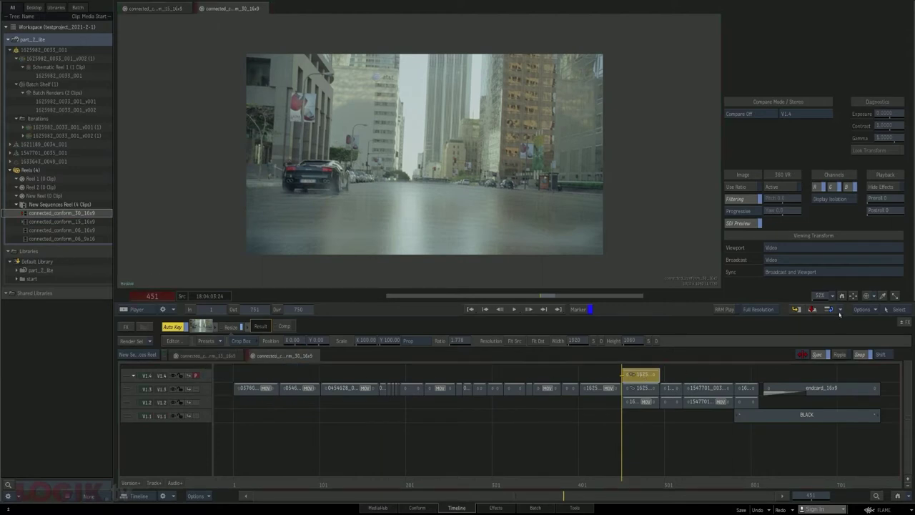
Replace the media of the duplicated top segment in connected_conform_30_16x9 with the 1625982_0033_001_v002 batch render.
click(840, 311)
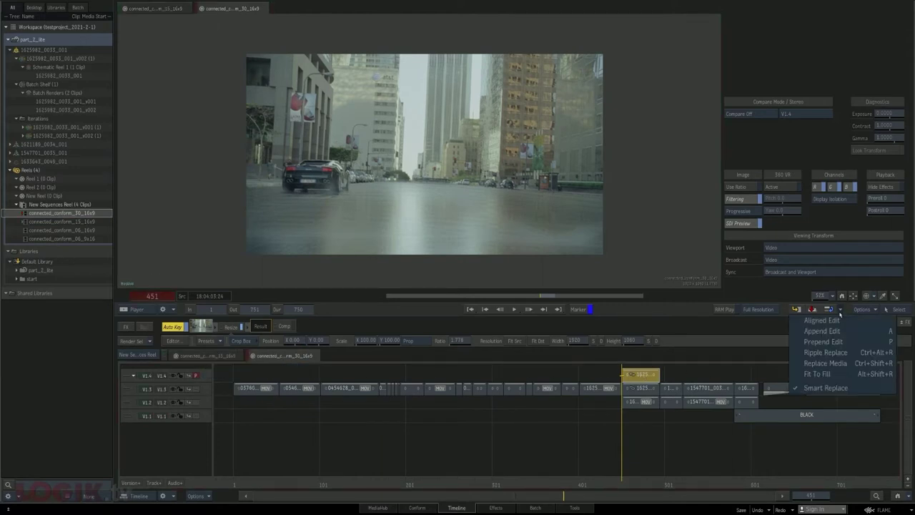
click(850, 365)
double_click(67, 111)
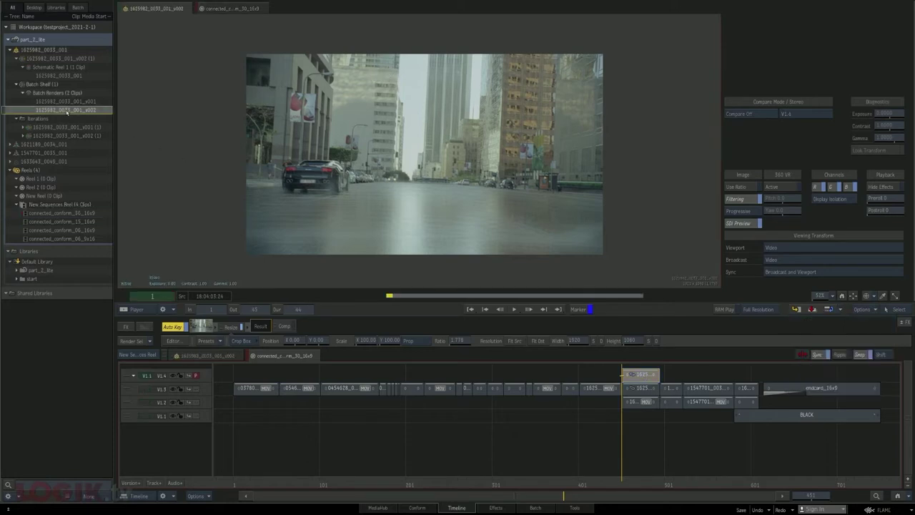
click(633, 375)
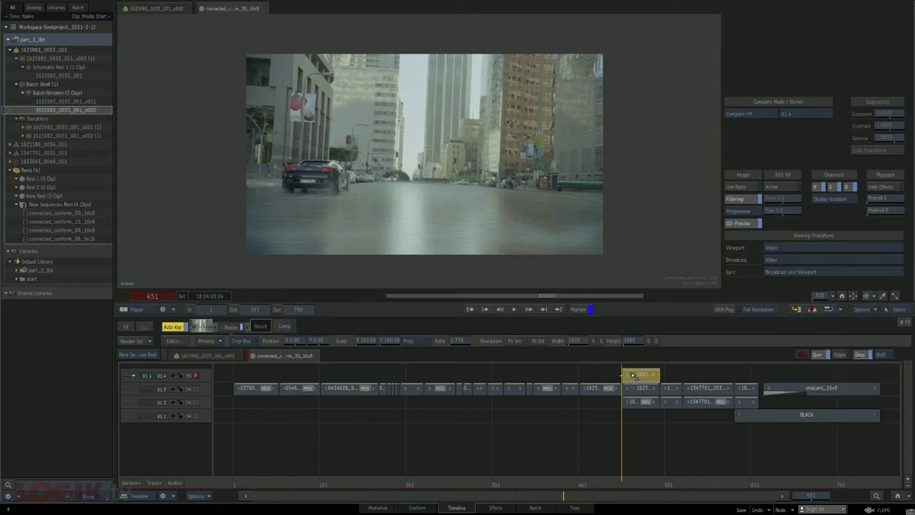
Check the replaced shot in connected_conform_15_16x9 and connected_conform_06_9x16.
click(317, 356)
double_click(71, 222)
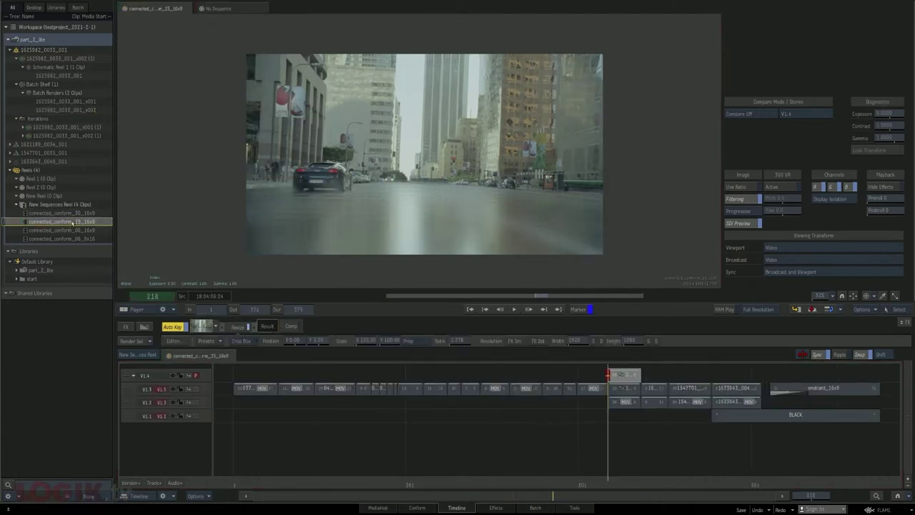
double_click(66, 239)
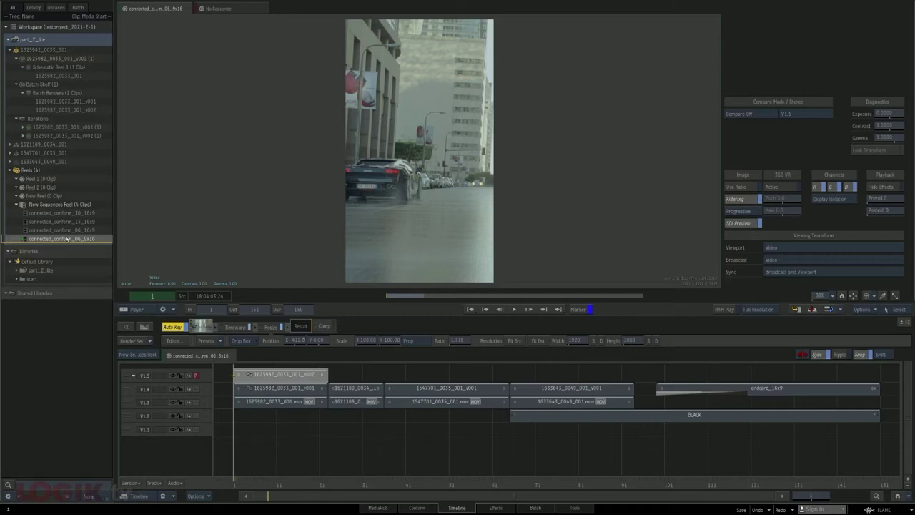
click(61, 221)
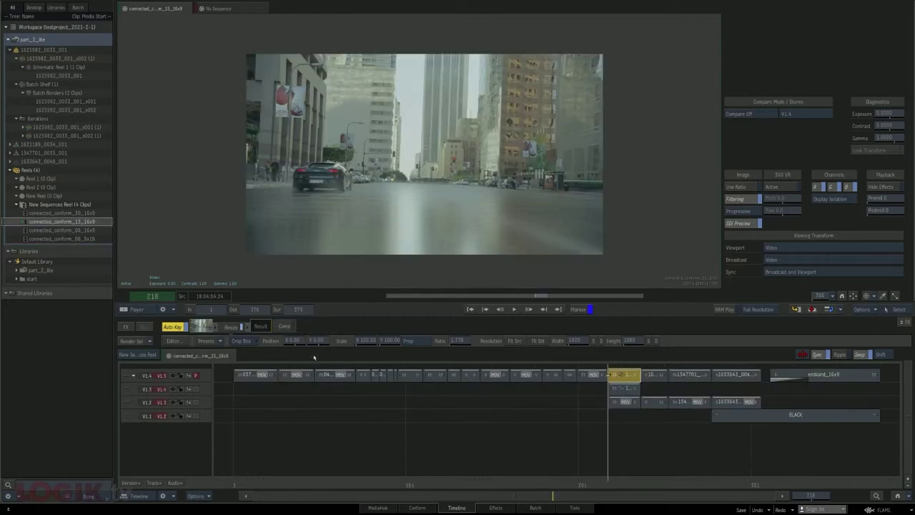
Load connected_conform_30_16x9 at its first frame and add an Image effect to the first segment.
key(F2)
click(396, 244)
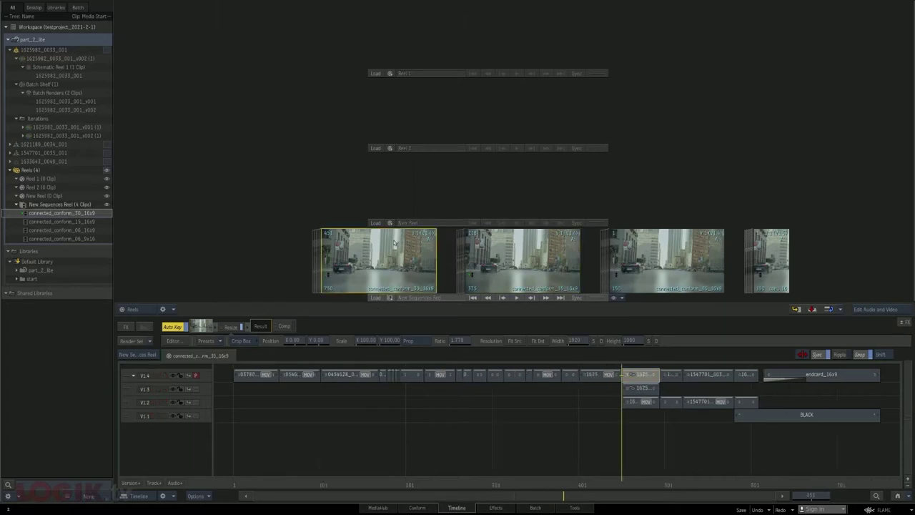
click(236, 468)
key(F1)
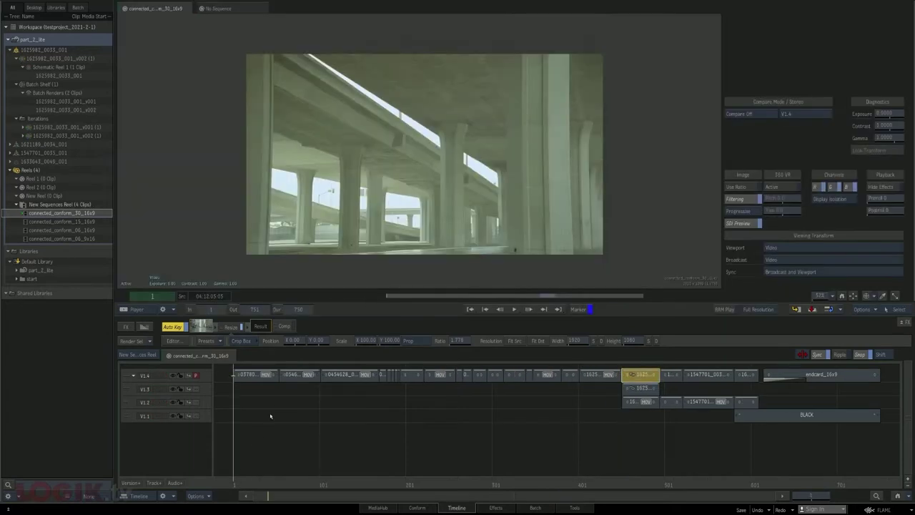
click(266, 380)
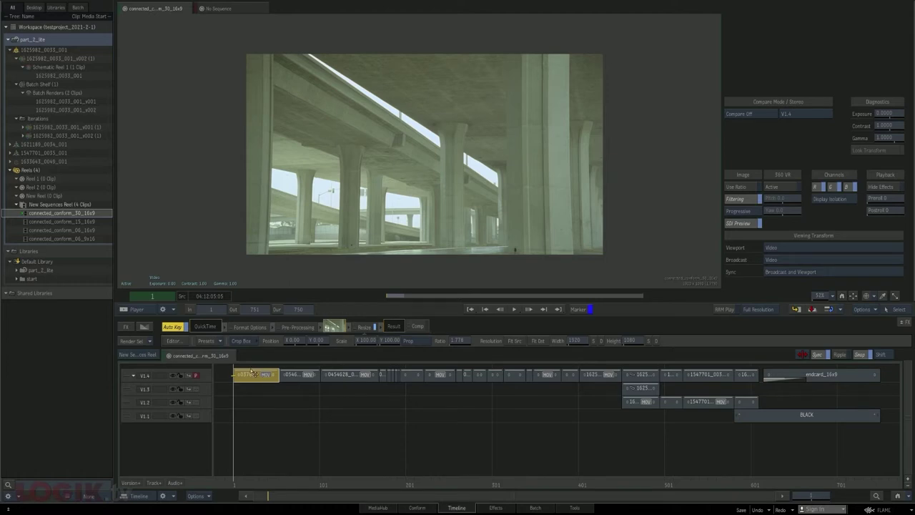
click(127, 327)
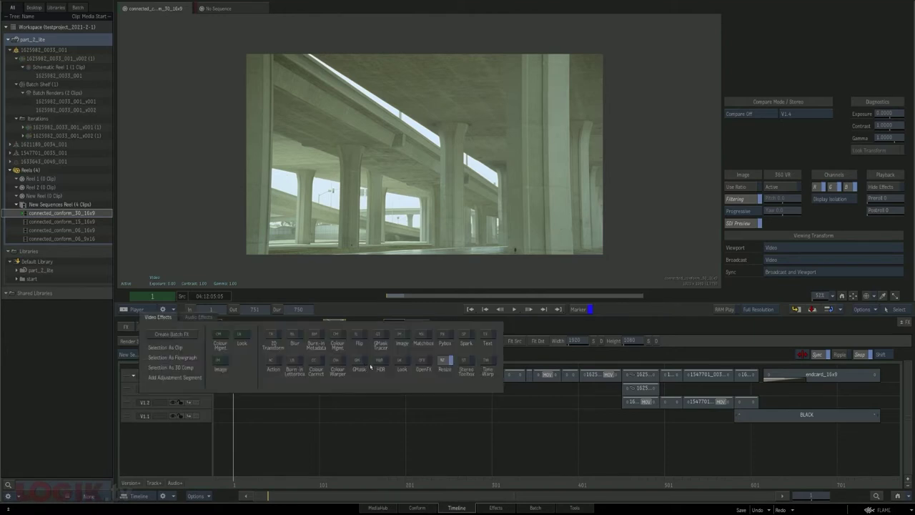
click(403, 338)
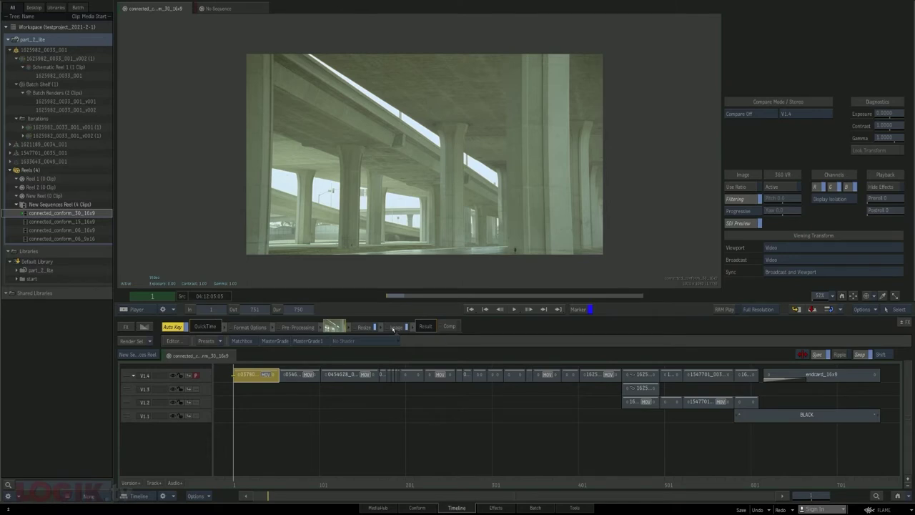
Shift the MasterGrade primary gain of the Image effect toward blue and return to the timeline.
click(395, 327)
click(395, 327)
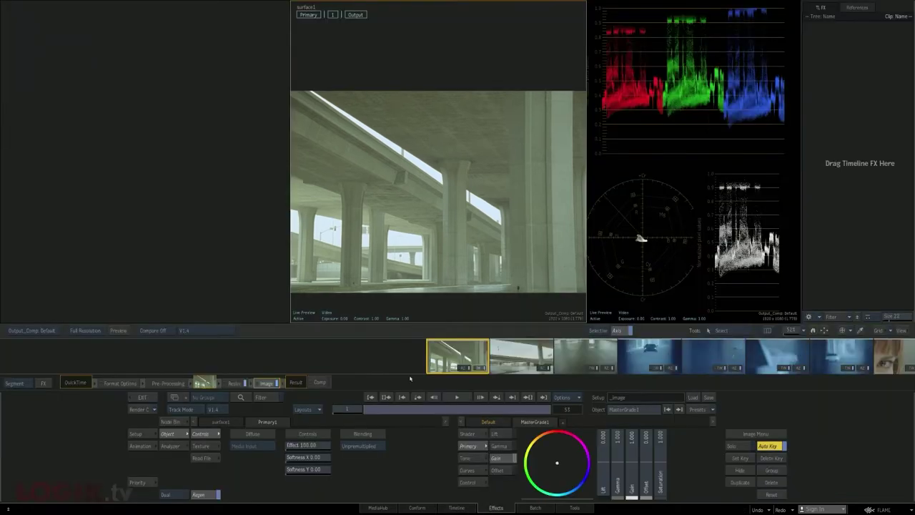
drag(557, 460, 565, 472)
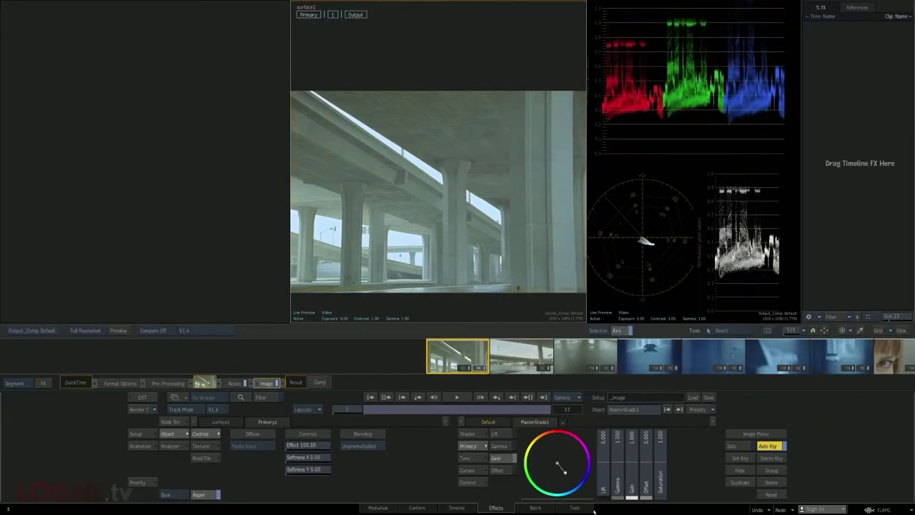
click(151, 397)
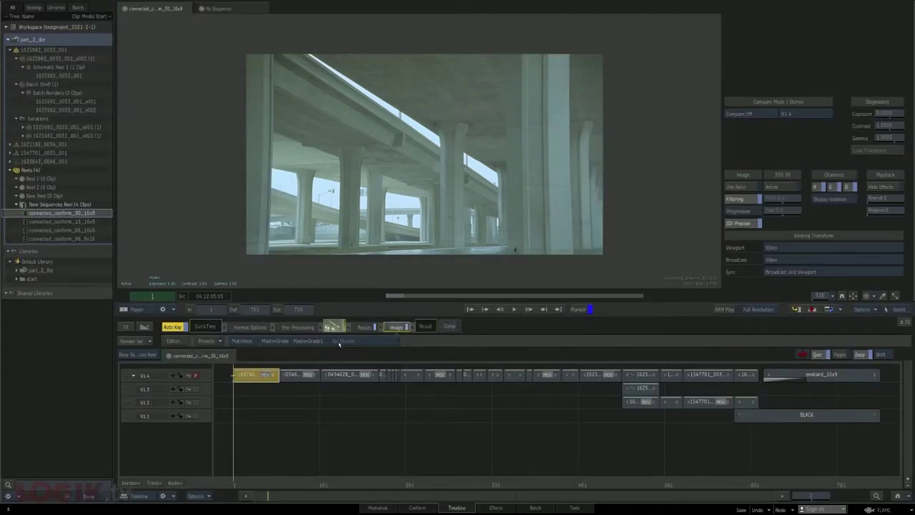
Jump to the graded segment's shared source in connected_conform_15_16x9 and back to connected_conform_30_16x9 to compare the look.
right_click(264, 377)
mouse_move(291, 425)
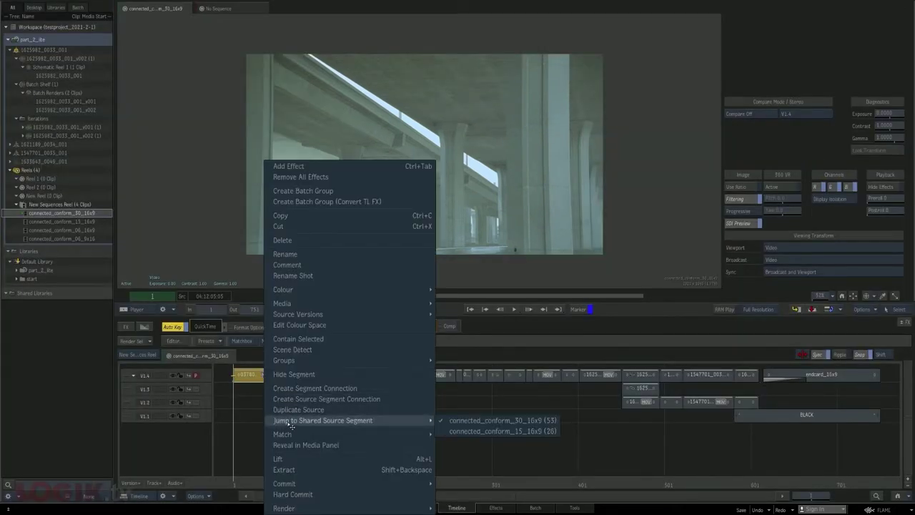
click(478, 433)
right_click(259, 377)
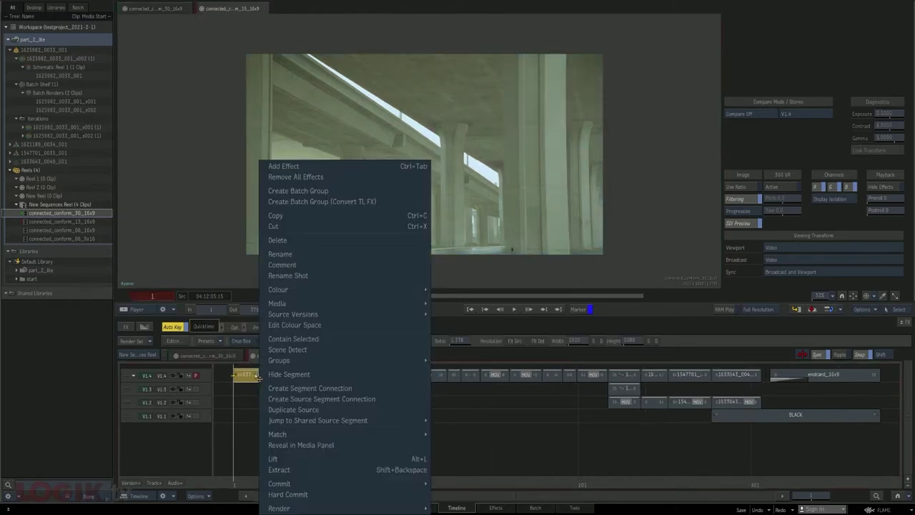
mouse_move(308, 421)
click(450, 427)
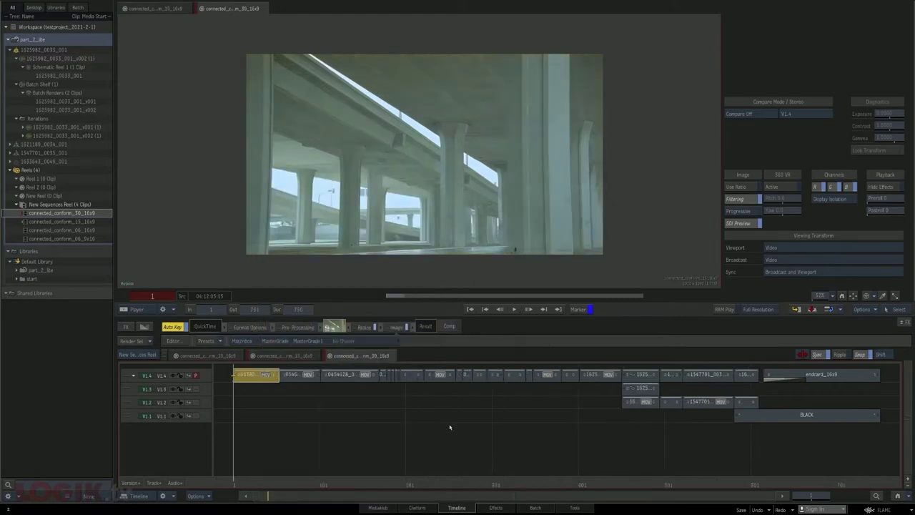
right_click(261, 378)
mouse_move(286, 421)
Sync the Image effect to the shared source segments in the sequences reels and compare the 15_16x9 and 30_16x9 sequences.
right_click(394, 327)
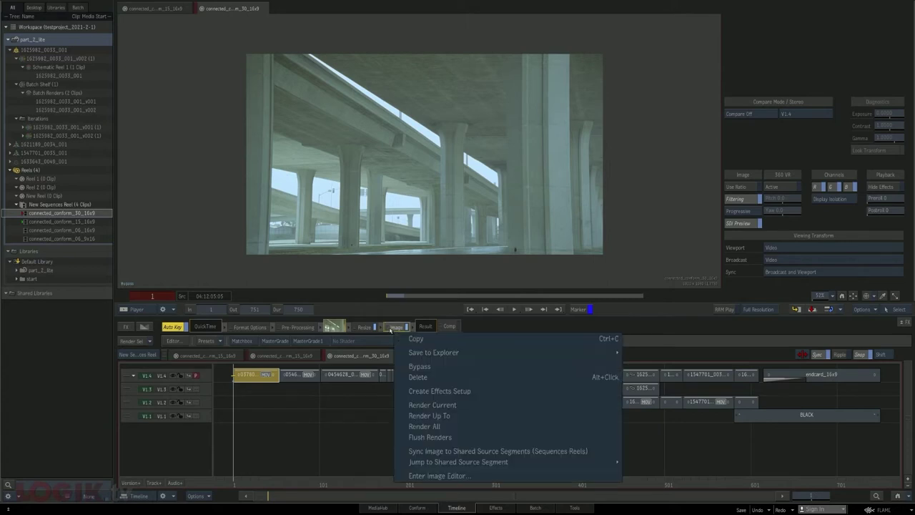
click(412, 451)
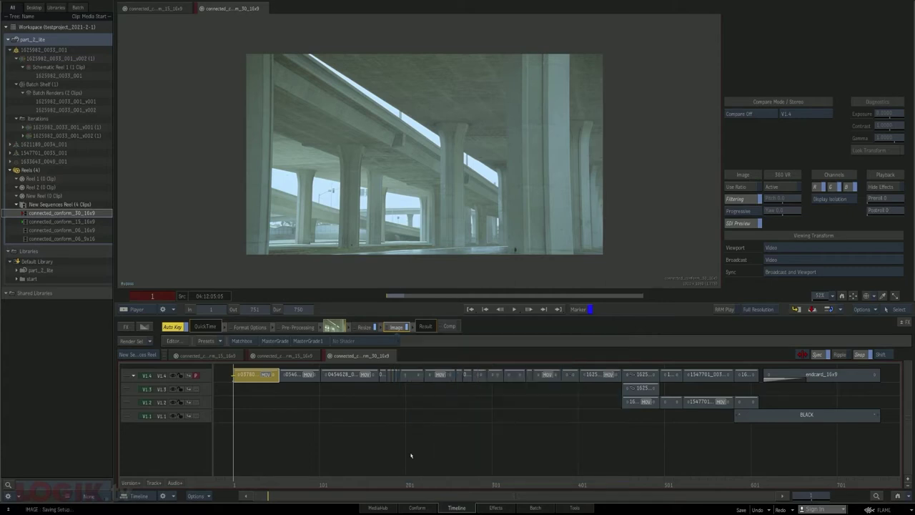
click(296, 357)
click(354, 356)
click(288, 356)
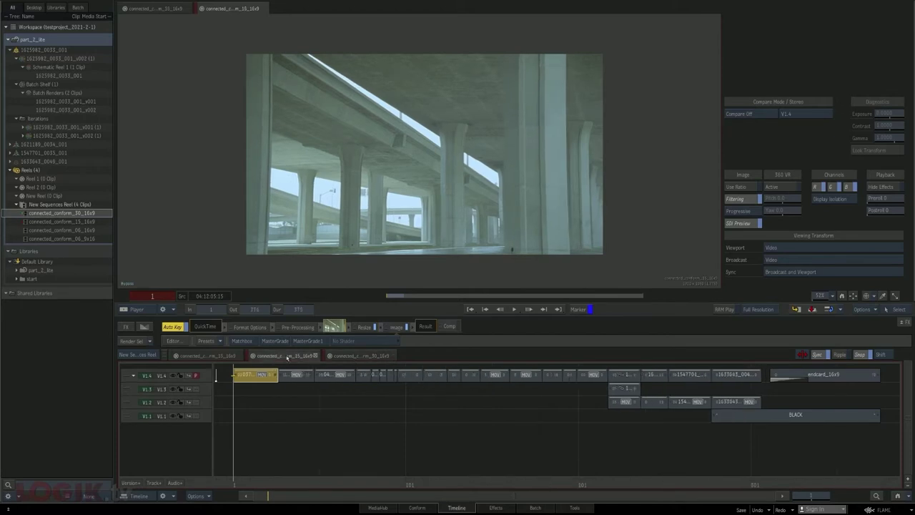
click(354, 356)
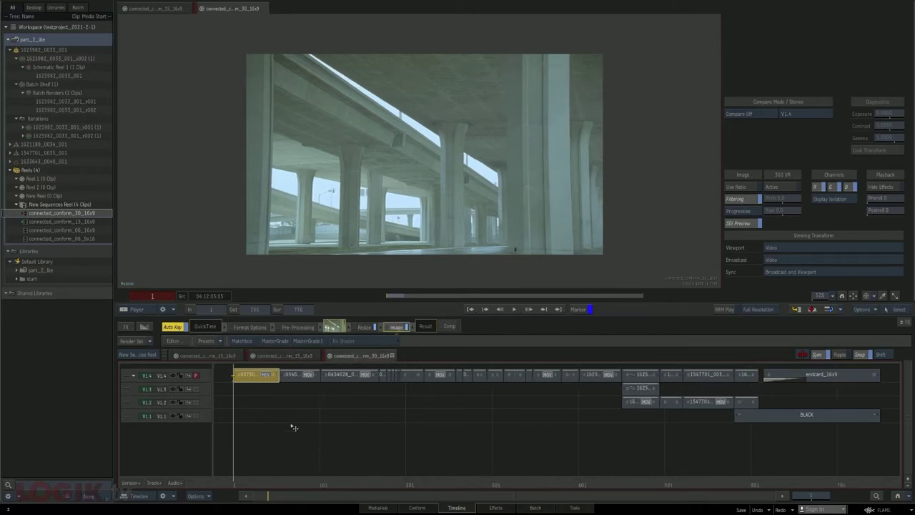
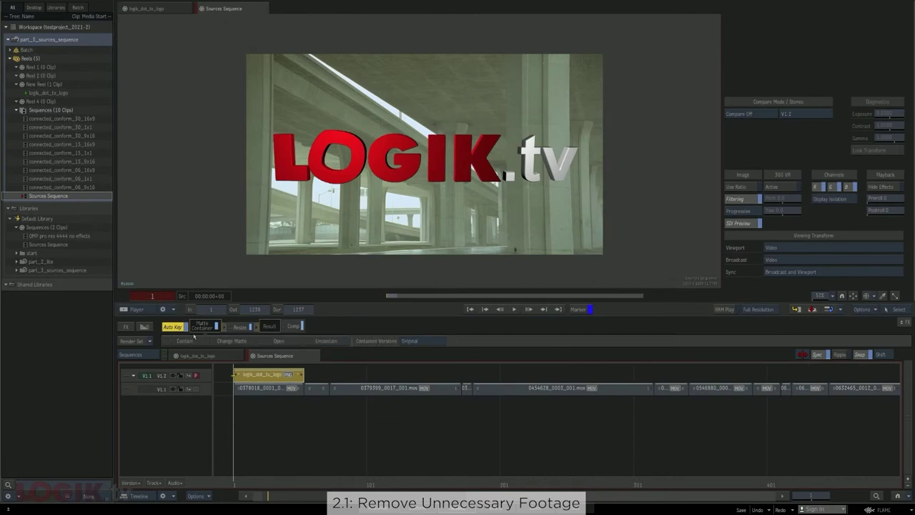
Try to create a segment connection and a source segment connection on the logo's matte container in Sources Sequence.
right_click(259, 377)
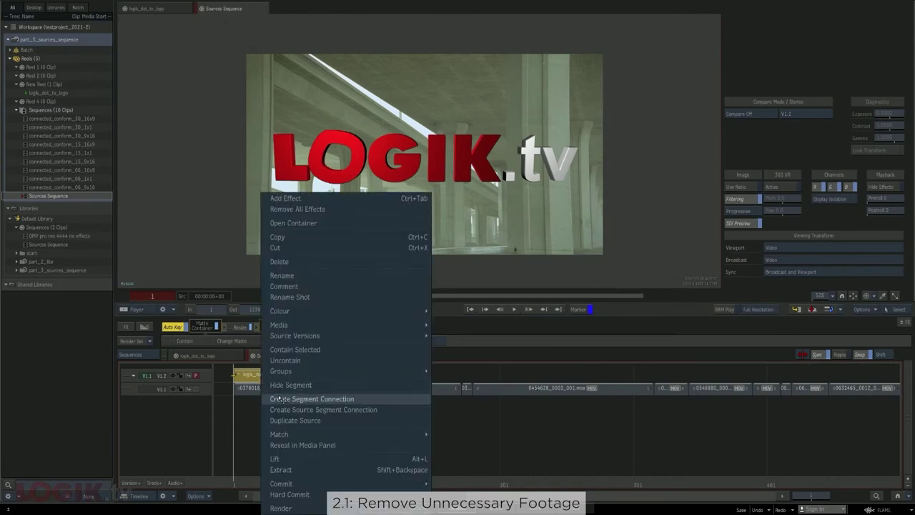
click(283, 399)
right_click(272, 381)
click(294, 400)
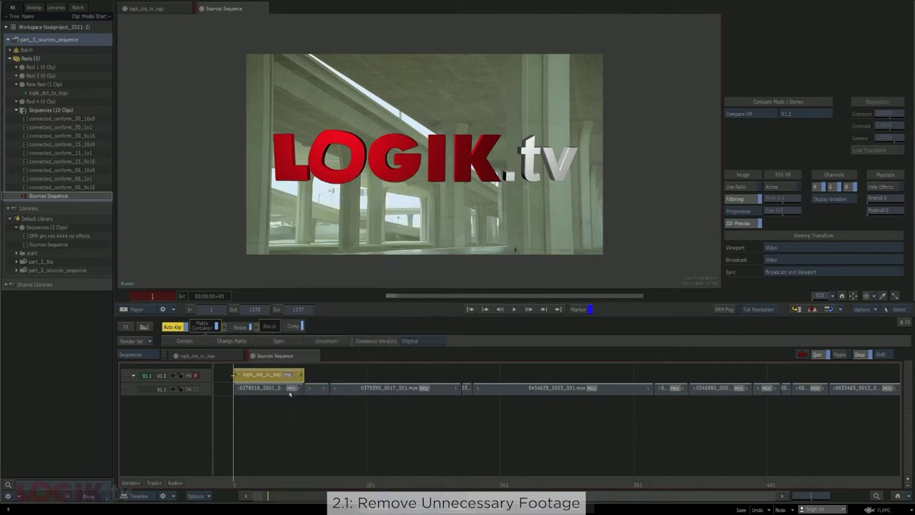
right_click(277, 378)
click(293, 399)
right_click(277, 384)
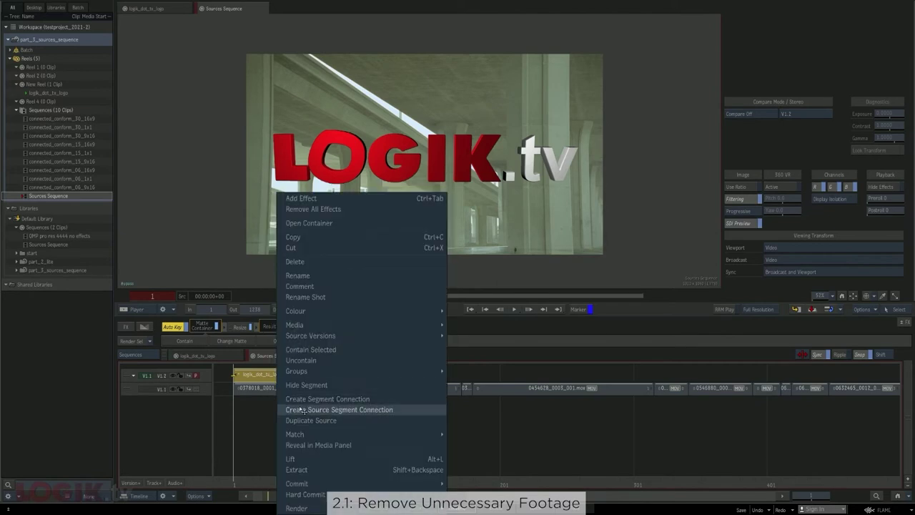
click(302, 410)
click(484, 279)
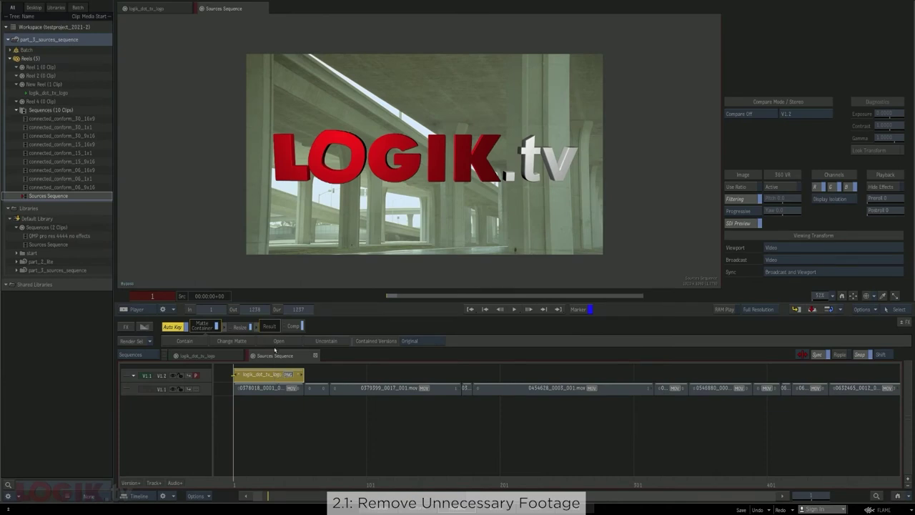
Open the logo's matte container and replace the media of the connected logo segment beside it with the YELLOW clip.
double_click(275, 375)
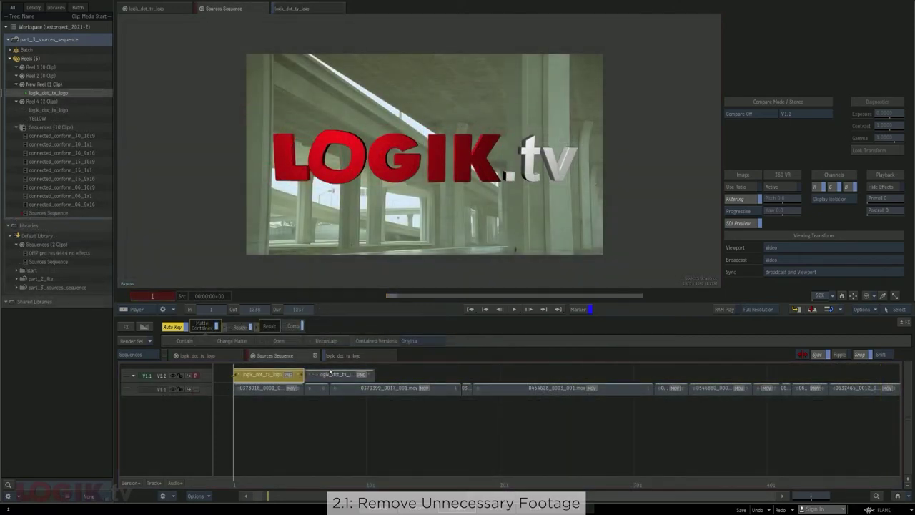
click(345, 374)
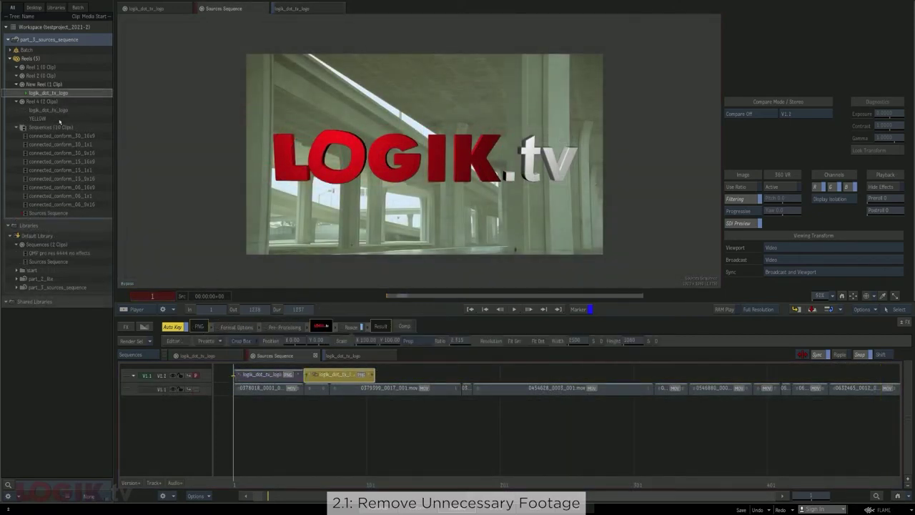
double_click(39, 118)
click(327, 375)
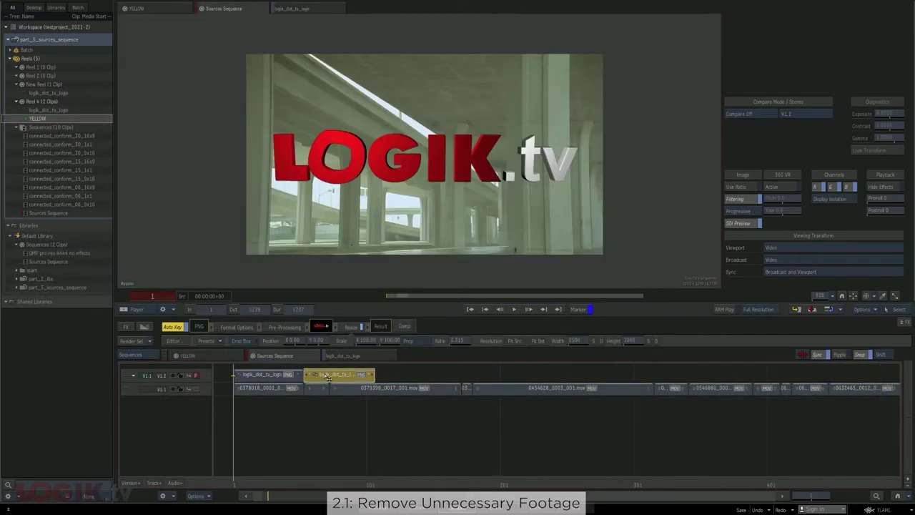
click(326, 376)
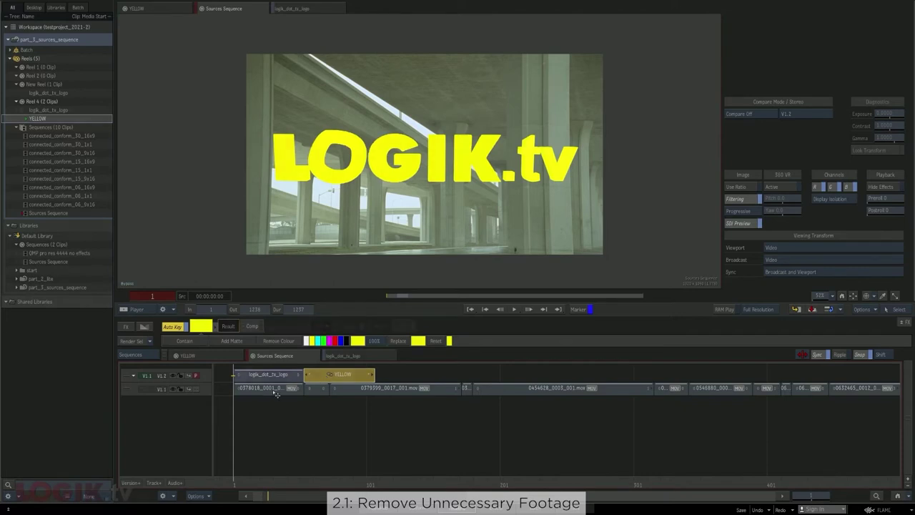
Create a segment connection on the PNG logo segment above the first shot in Sources Sequence.
right_click(289, 388)
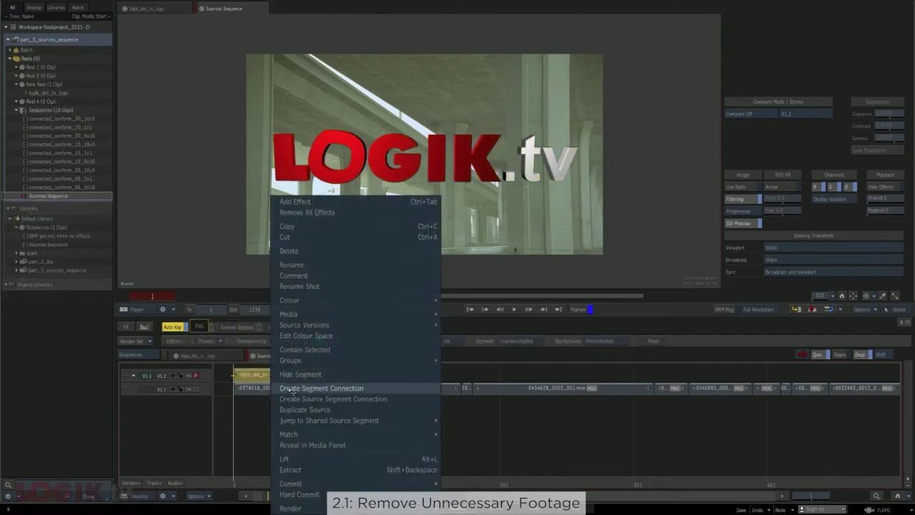
click(292, 388)
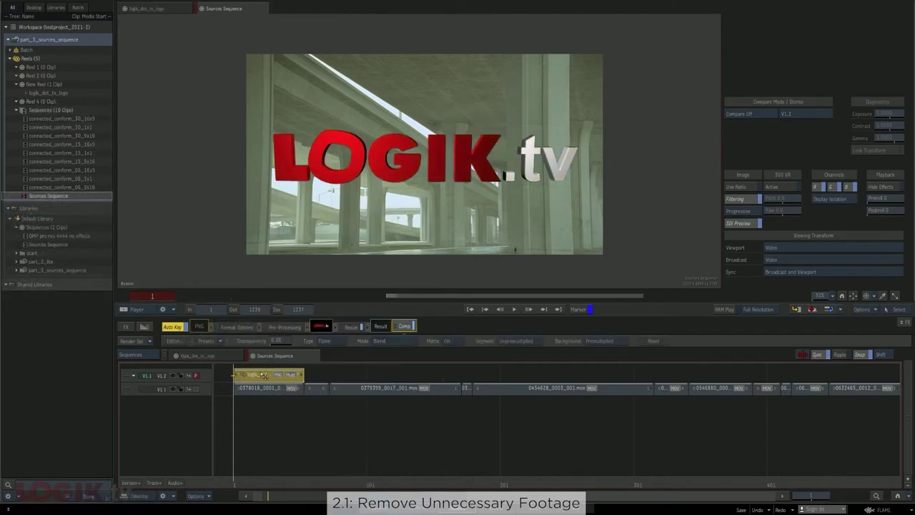
mouse_move(259, 374)
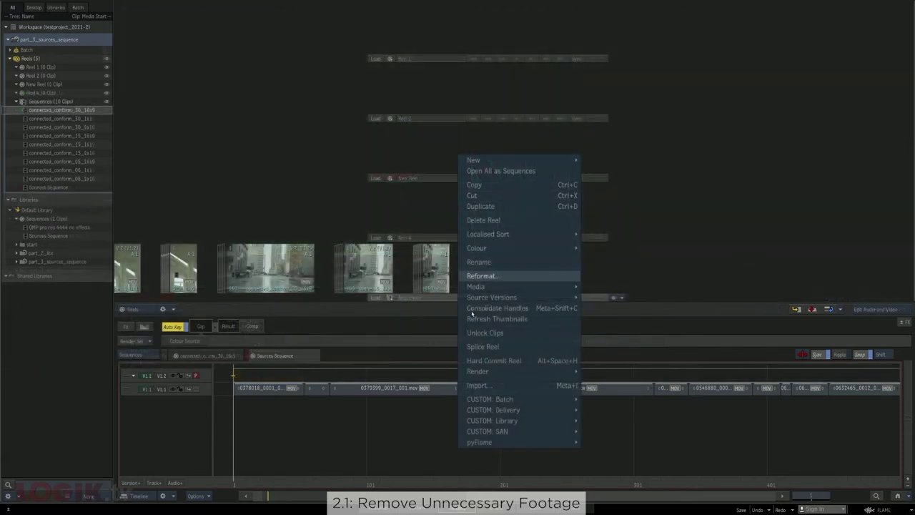
Open media import for the sequences reel and set the logo PNG's alpha handling to Multi-Channel Clip.
click(486, 385)
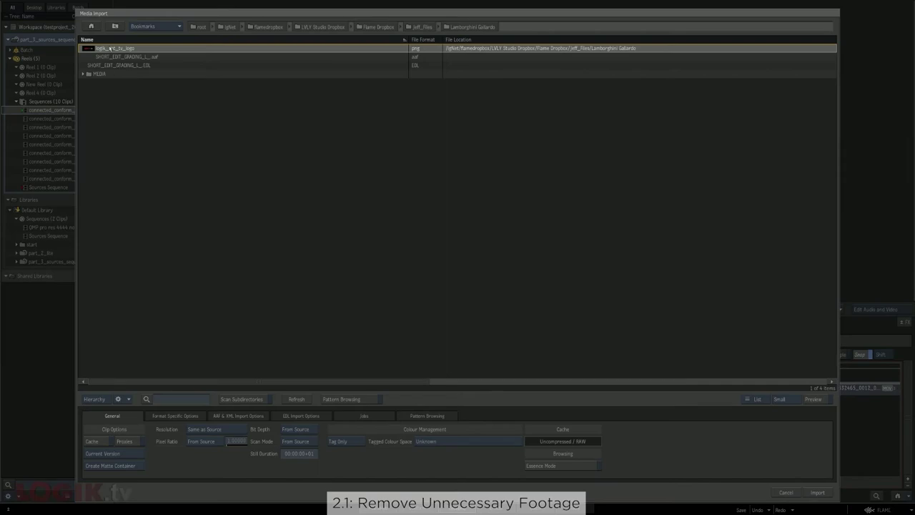
click(110, 465)
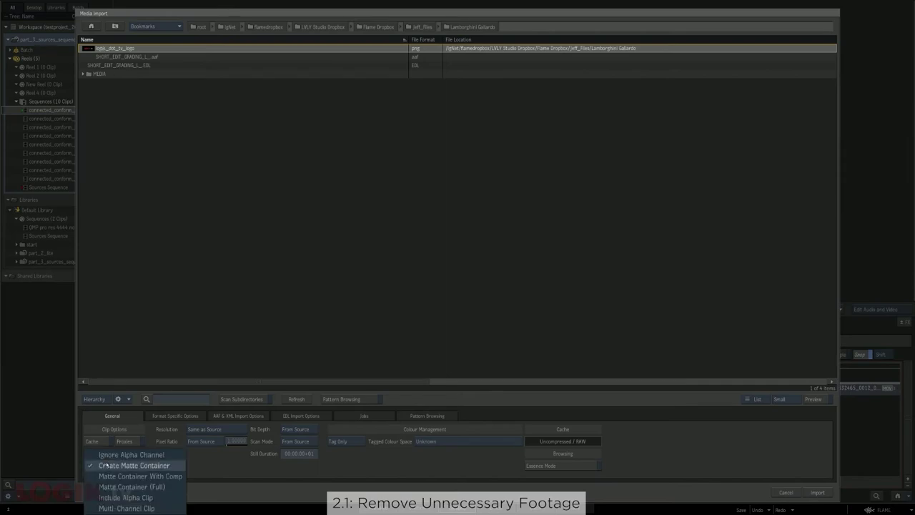
click(123, 508)
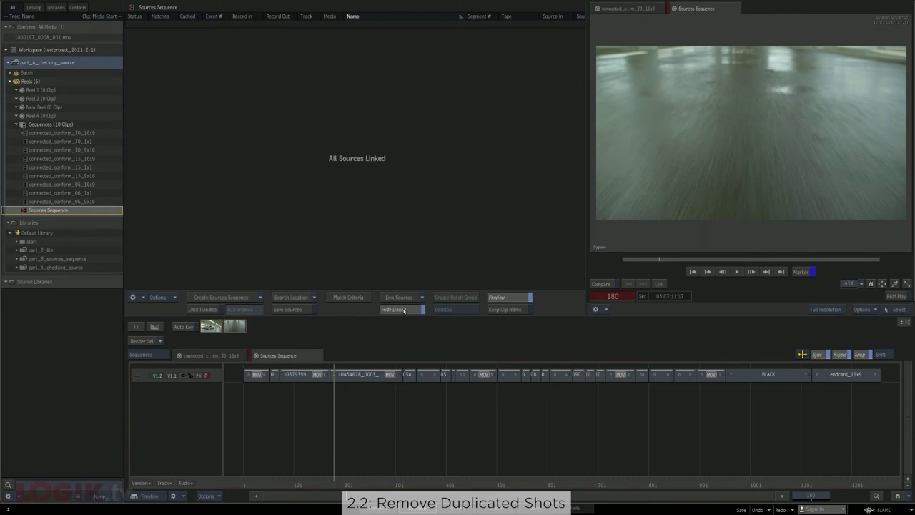
List the linked sources of Sources Sequence sorted by Source In and inspect the entries for duplicated shots.
click(402, 310)
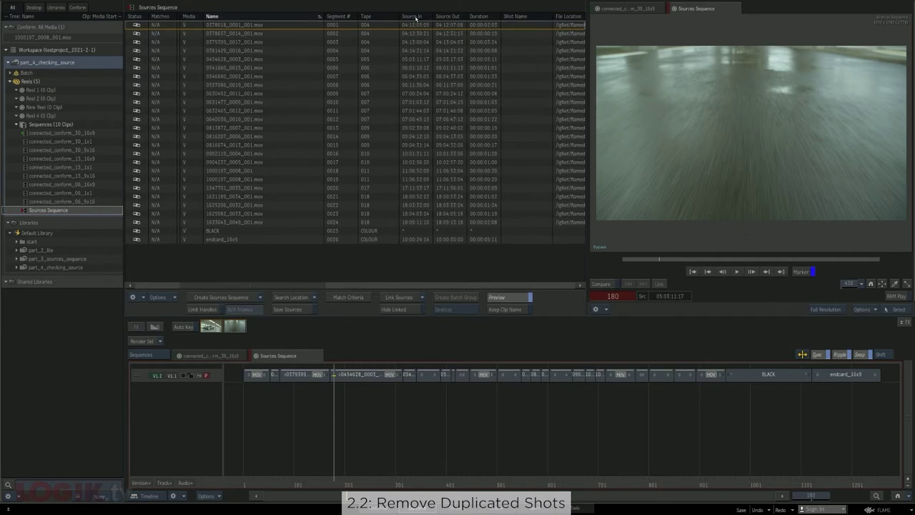
click(415, 17)
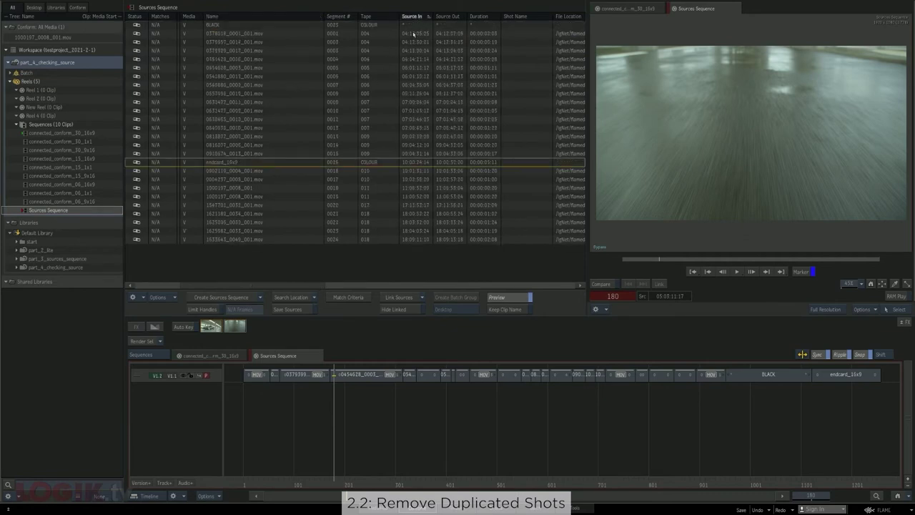
click(414, 33)
click(412, 42)
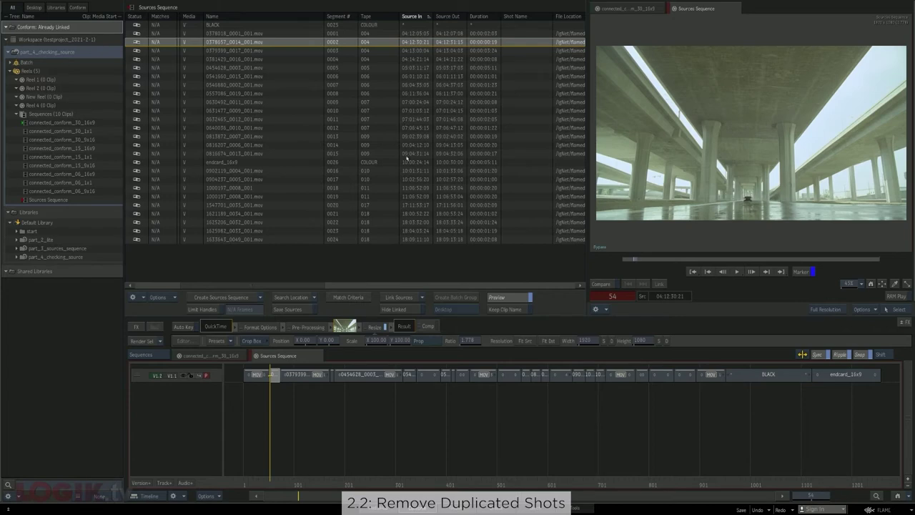
click(407, 188)
click(409, 195)
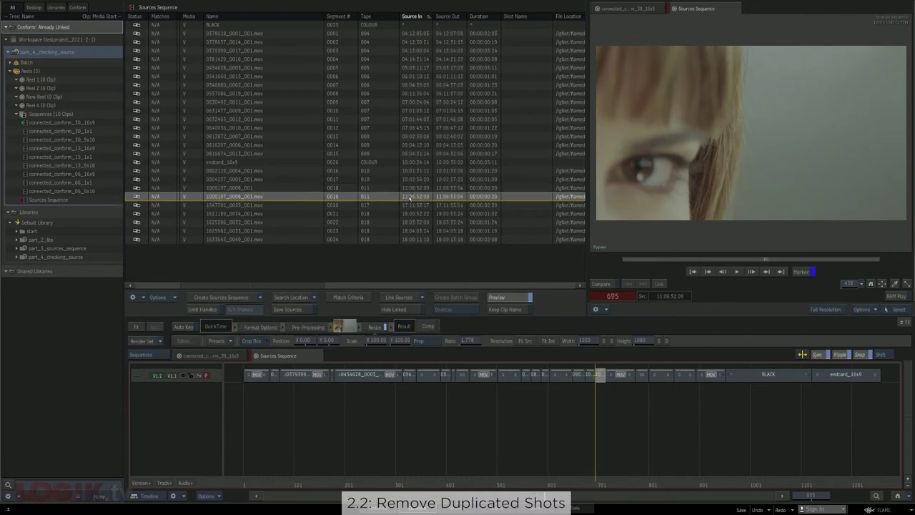
Unlink the media of the first of the two duplicated 1000197_0008_001 segments in Sources Sequence.
right_click(603, 382)
mouse_move(640, 304)
click(804, 307)
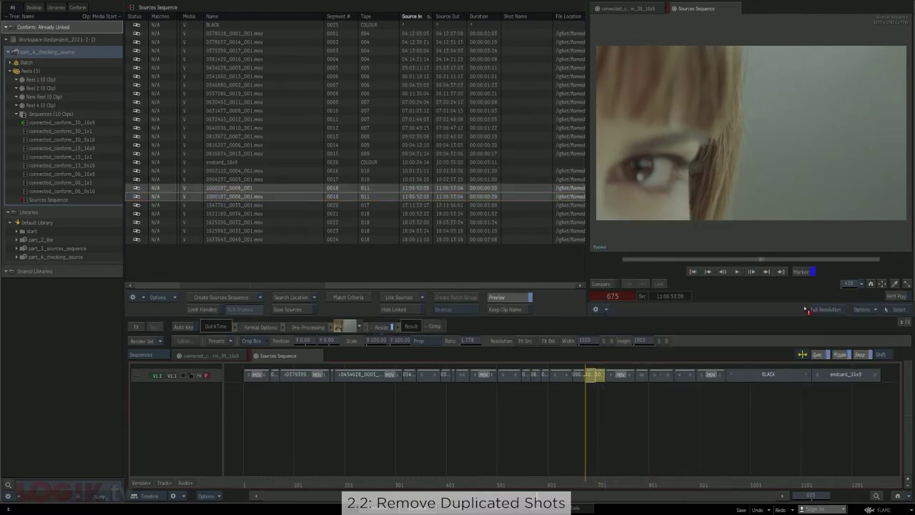
click(804, 309)
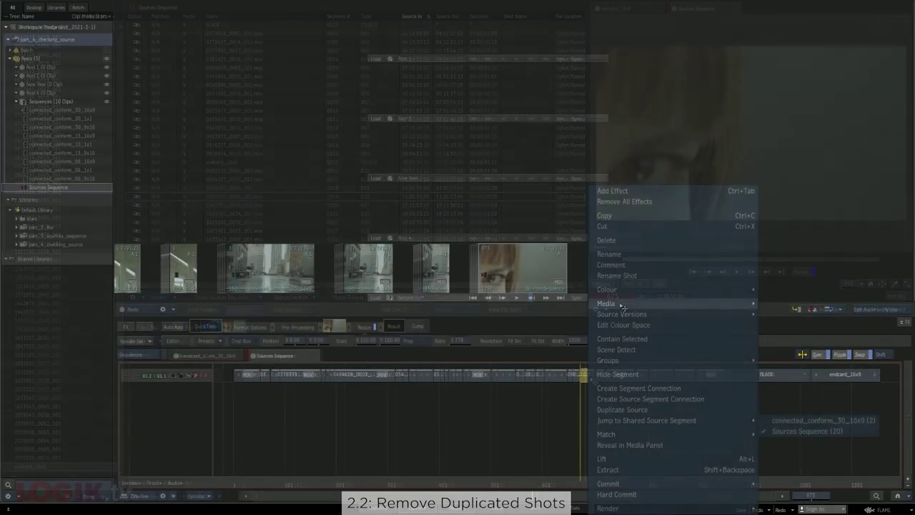
mouse_move(624, 307)
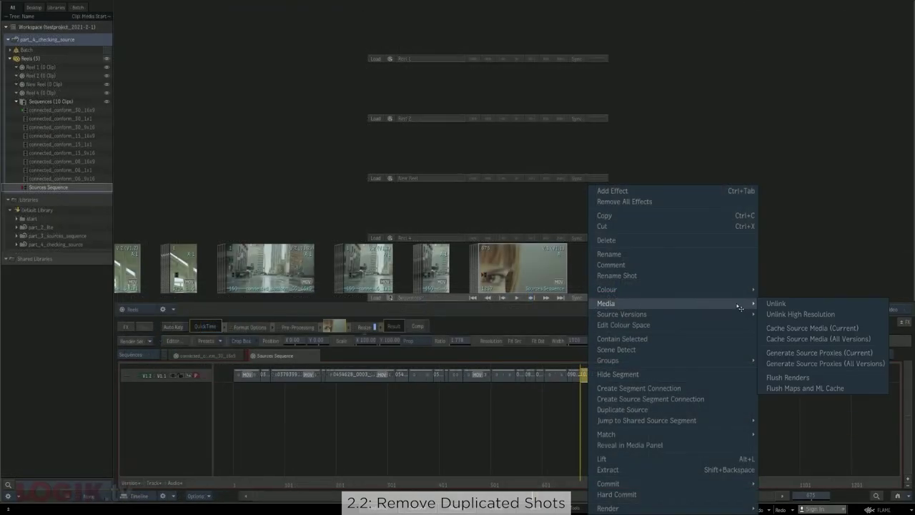
click(775, 307)
click(470, 279)
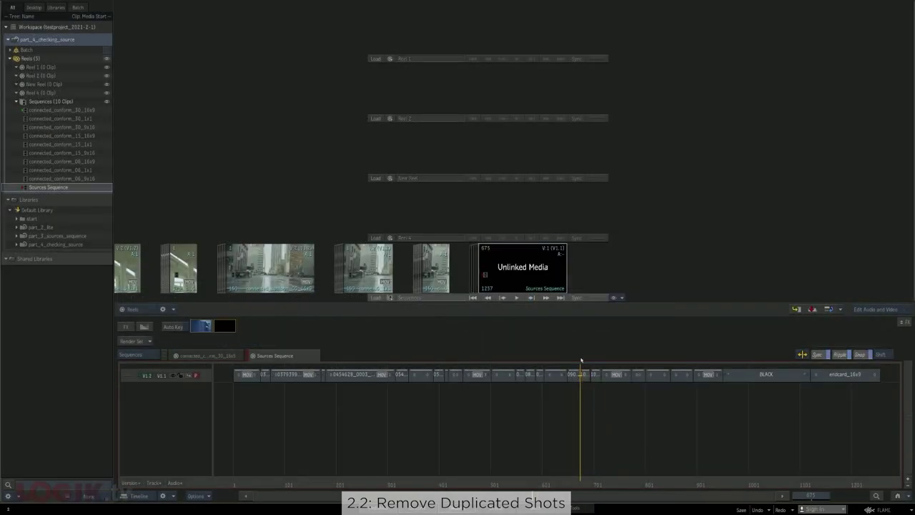
Match the second duplicate's source clip out to Reel 2 and relink the unlinked segment to it using that reel as search location.
click(592, 374)
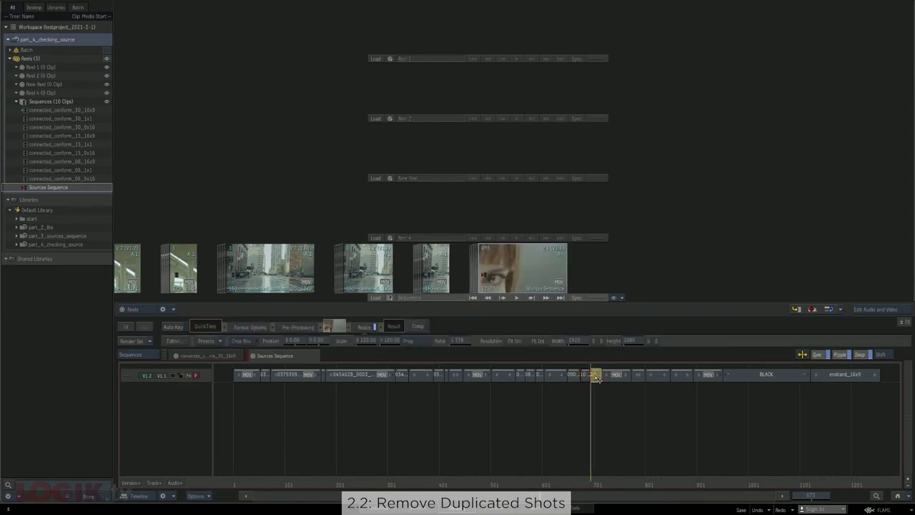
drag(522, 204, 486, 109)
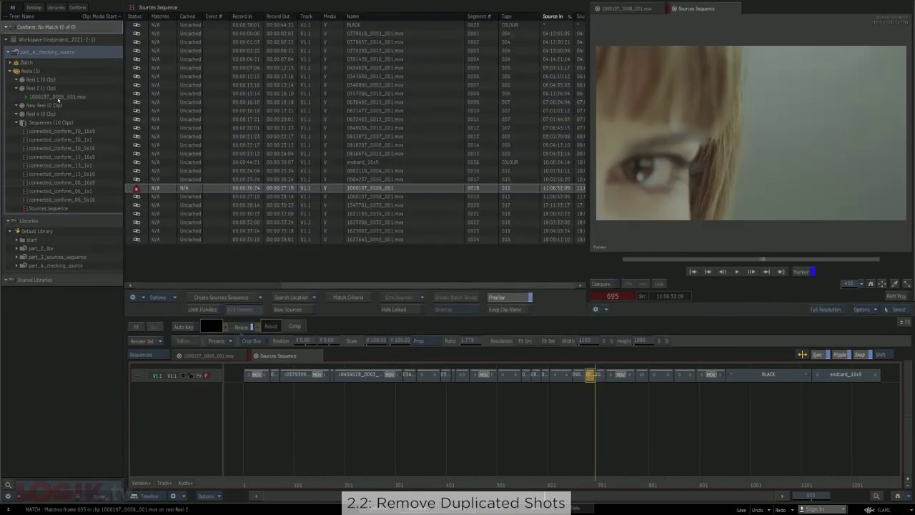
click(47, 88)
right_click(47, 89)
click(72, 97)
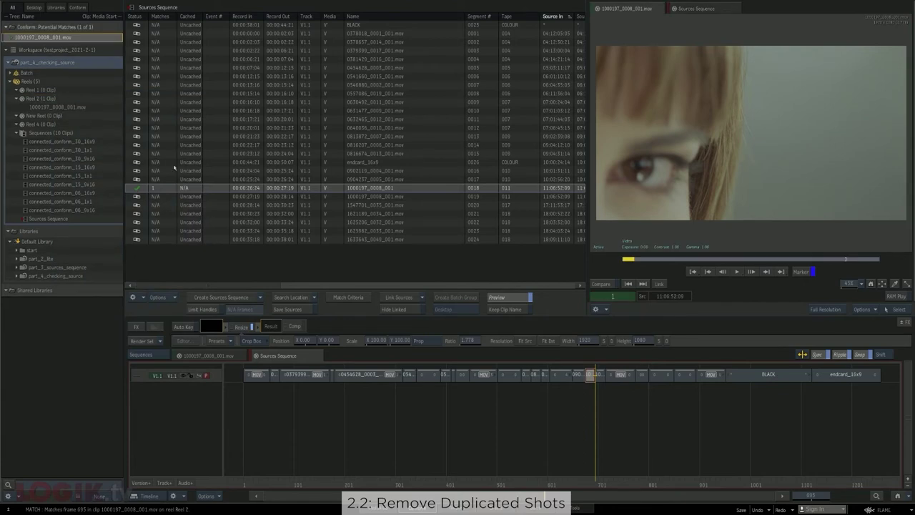
click(391, 299)
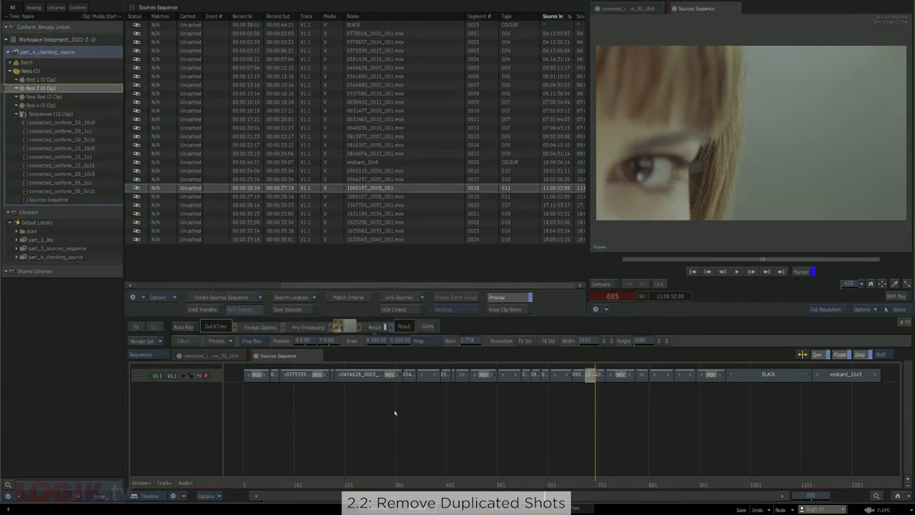
Check the relinked duplicate's shared source segments, ripple-delete it from Sources Sequence, and check those of the remaining 1000197_0008_001 segment.
click(586, 379)
right_click(590, 379)
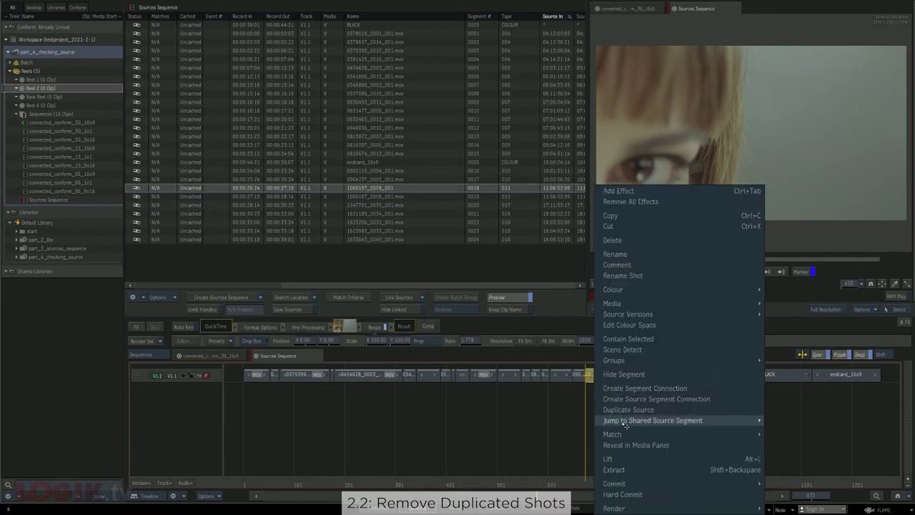
mouse_move(622, 421)
click(588, 377)
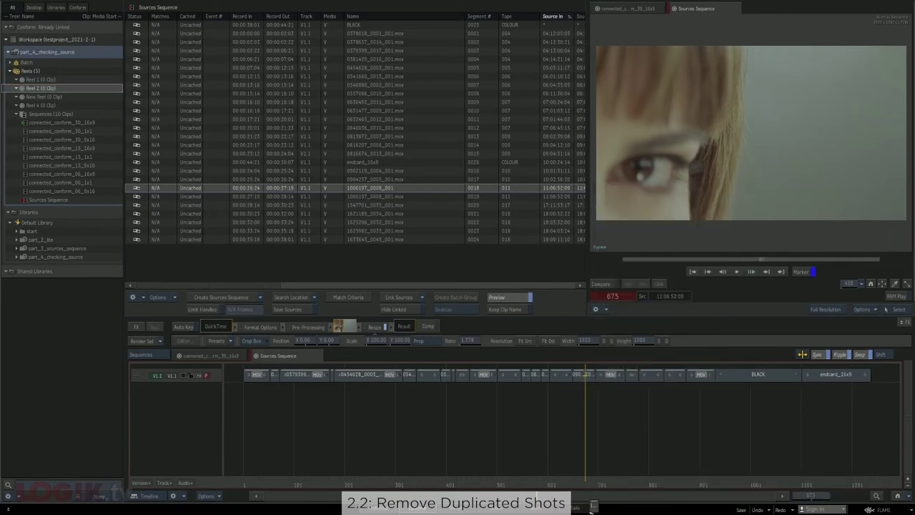
right_click(590, 375)
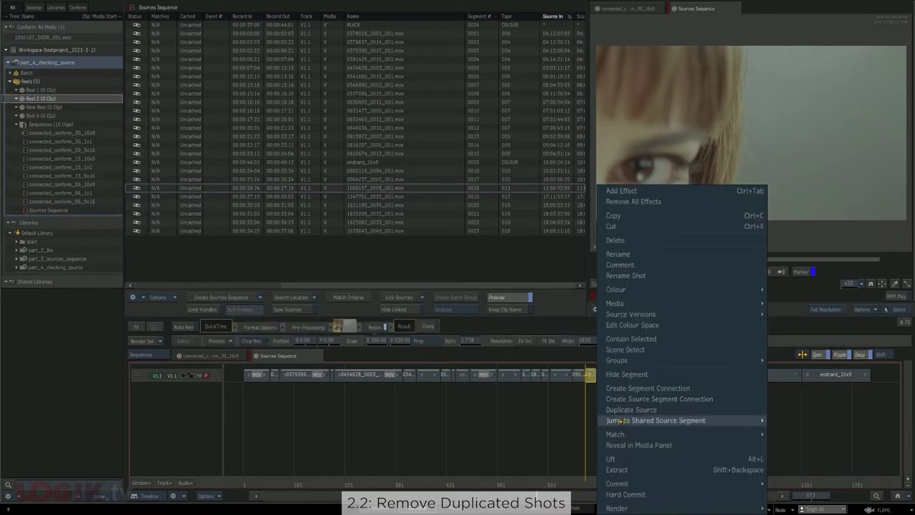
mouse_move(620, 421)
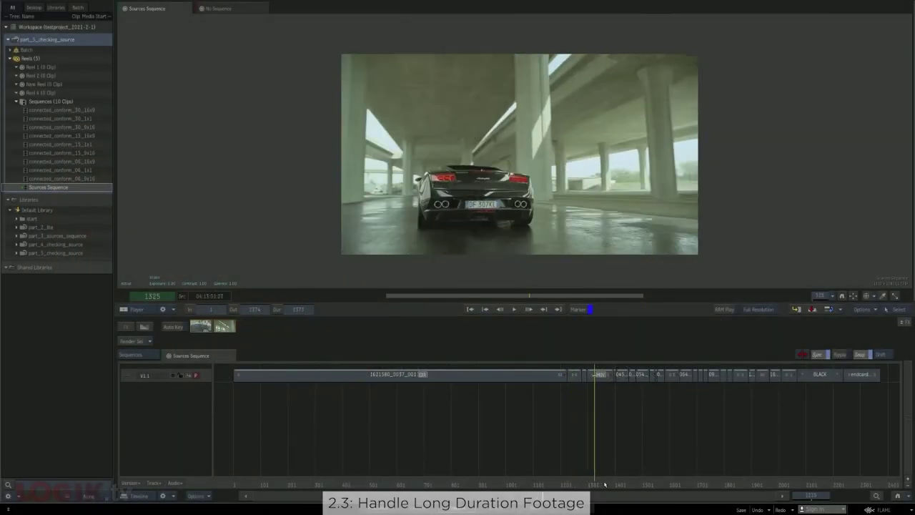
Scrub through the long 1621580_0037_001 segment in Sources Sequence and jump to its shared source segment in connected_conform_30_16x9.
drag(605, 485, 384, 473)
drag(442, 473, 540, 477)
key(Home)
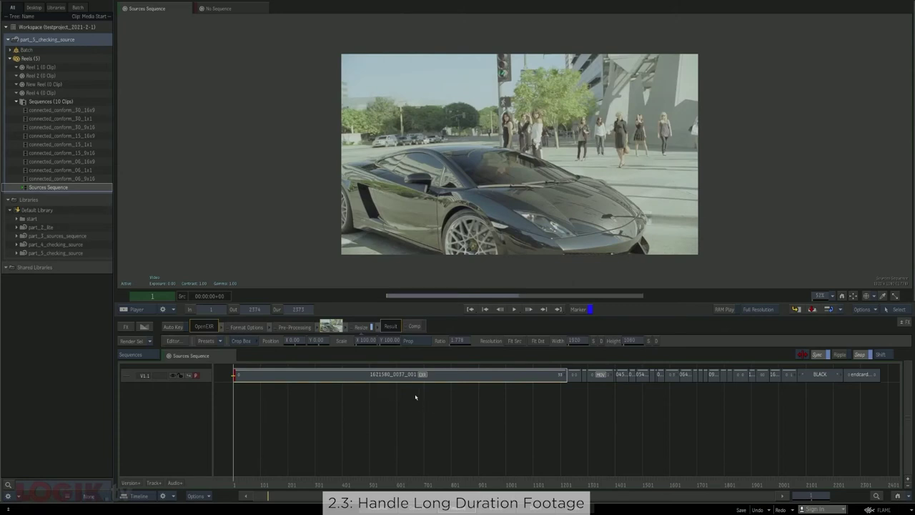
click(402, 379)
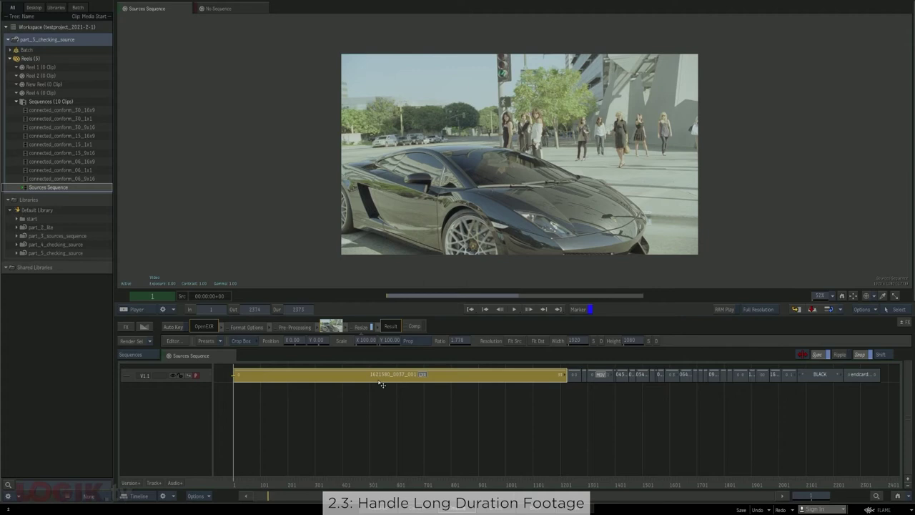
right_click(382, 385)
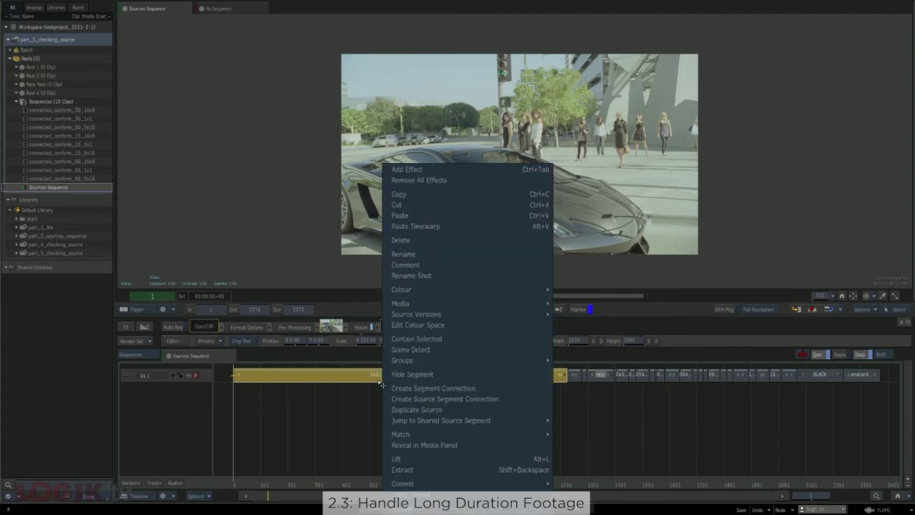
mouse_move(449, 421)
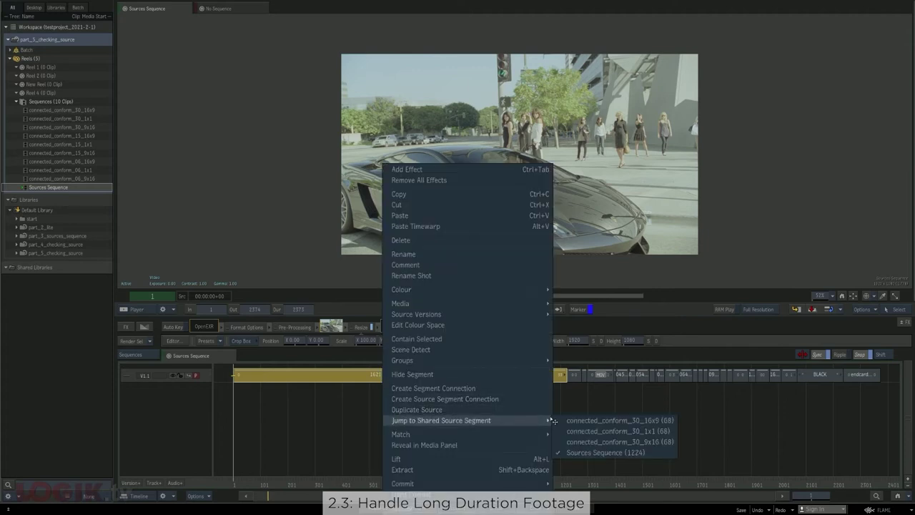
click(577, 422)
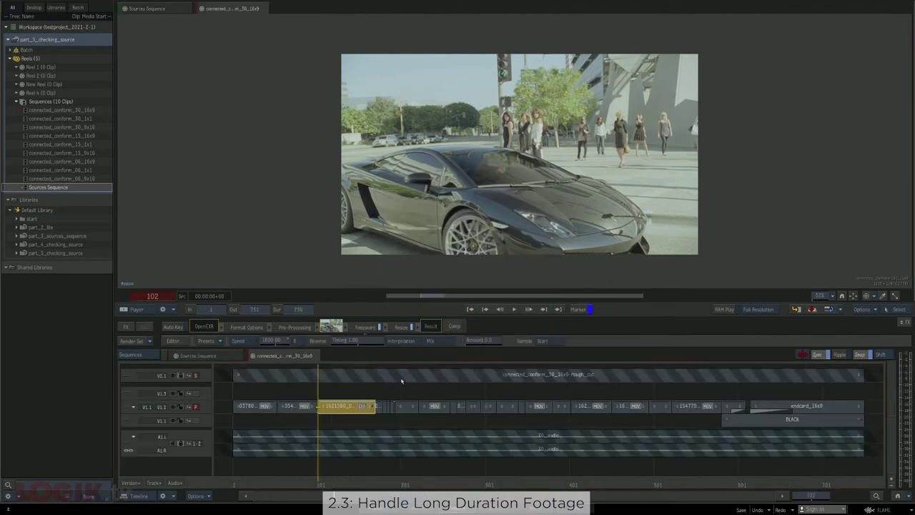
Inspect the segment's Timewarp, jump back to its shared source segment in Sources Sequence and scrub through the long footage.
click(355, 328)
right_click(347, 412)
mouse_move(409, 422)
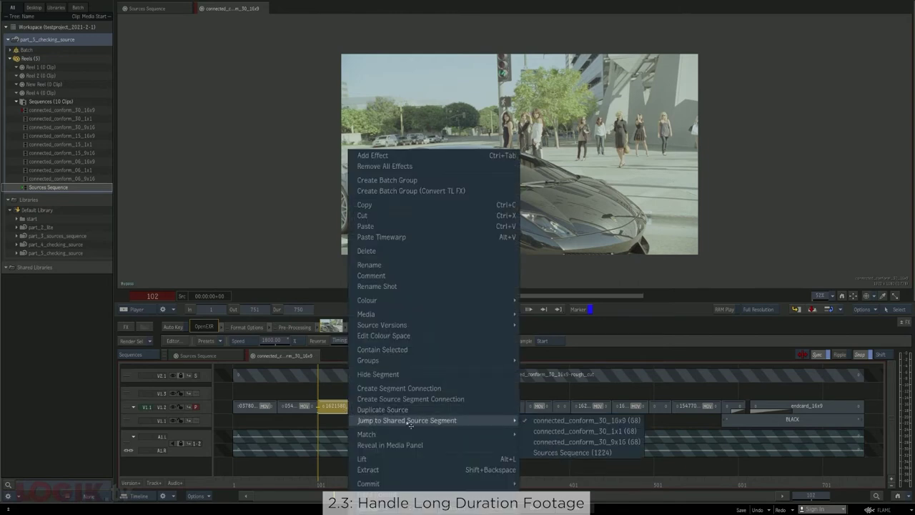
click(551, 452)
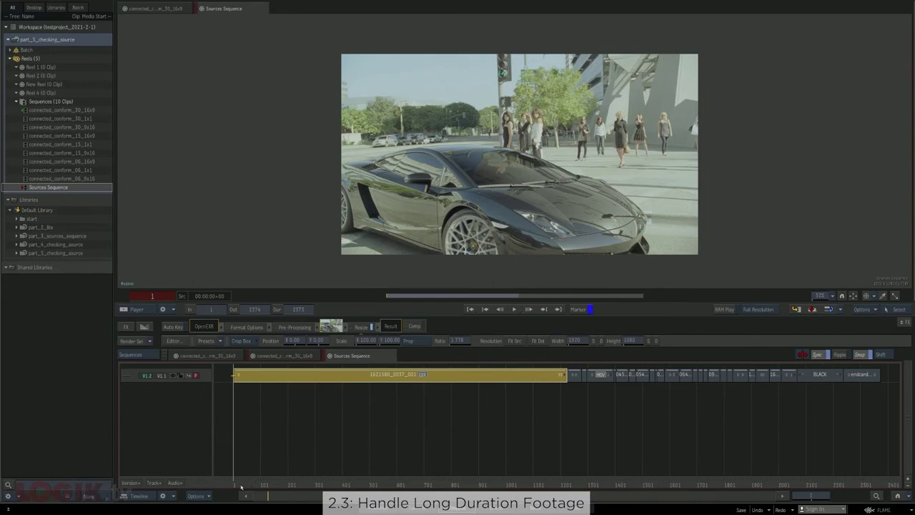
drag(241, 487, 446, 481)
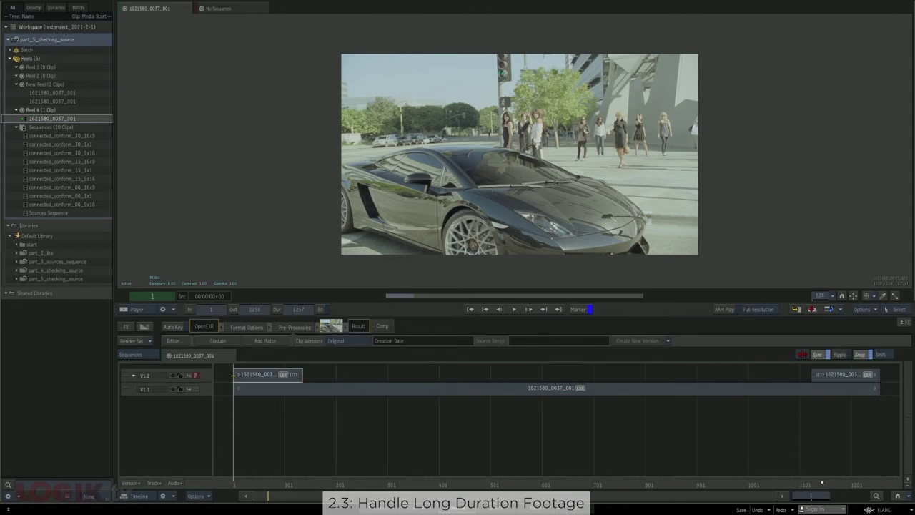
drag(821, 483, 233, 474)
Open the Timeline preferences and examine the Sources Merge threshold setting.
click(879, 509)
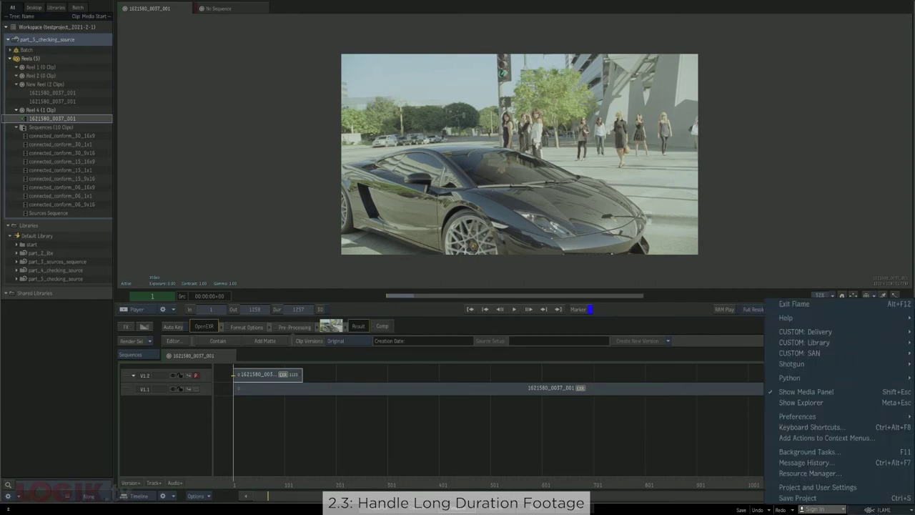
mouse_move(822, 417)
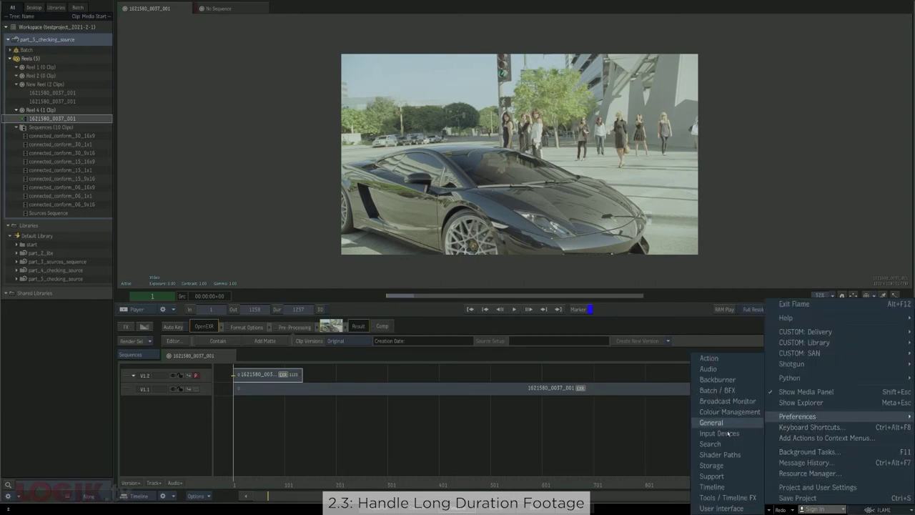
click(712, 487)
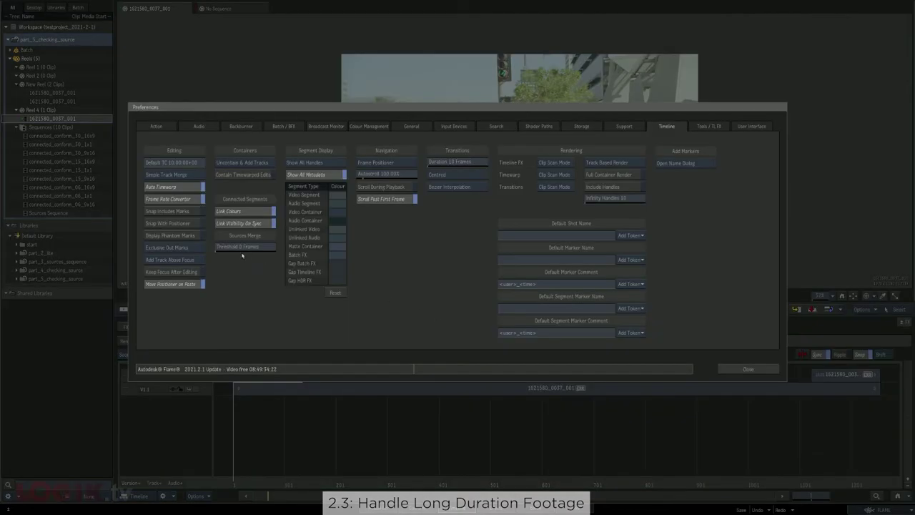
drag(241, 251, 242, 253)
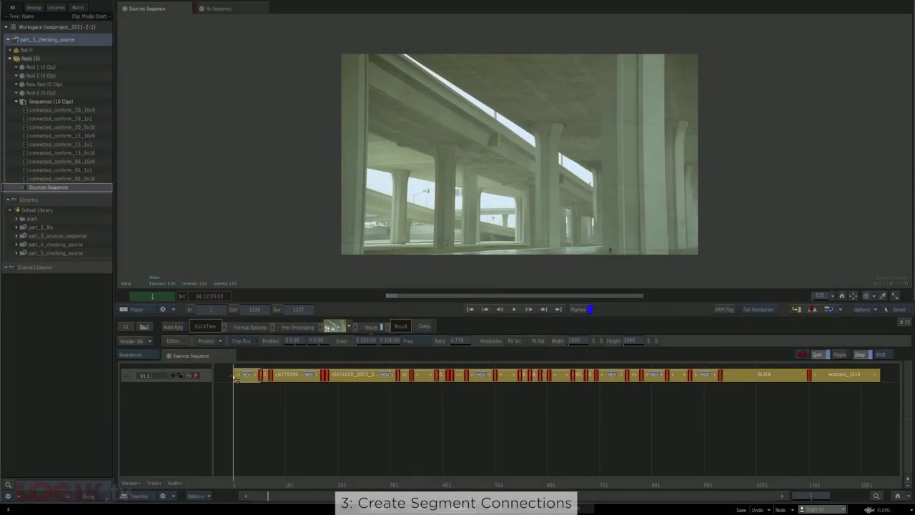
Create source segment connections for all selected segments with Overwrite Existing Connections enabled, toggling Harmonise Groups Across Sequences.
right_click(248, 377)
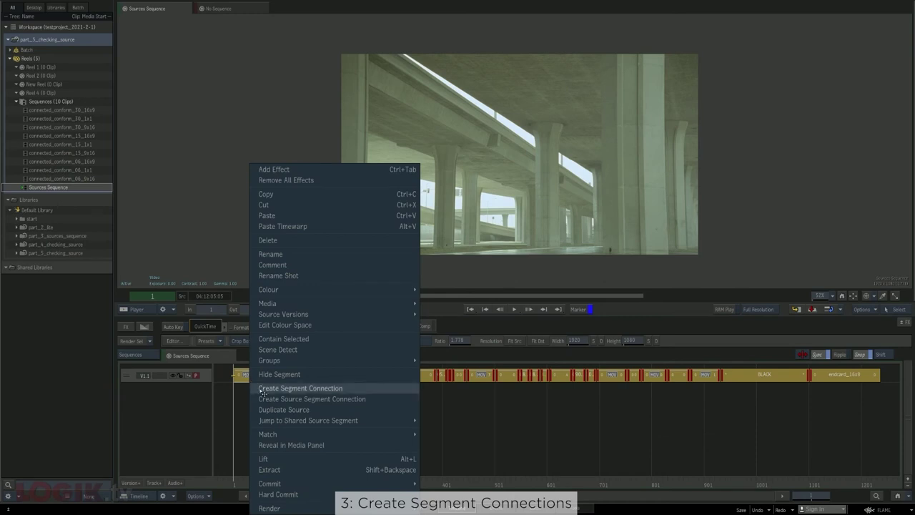
click(278, 401)
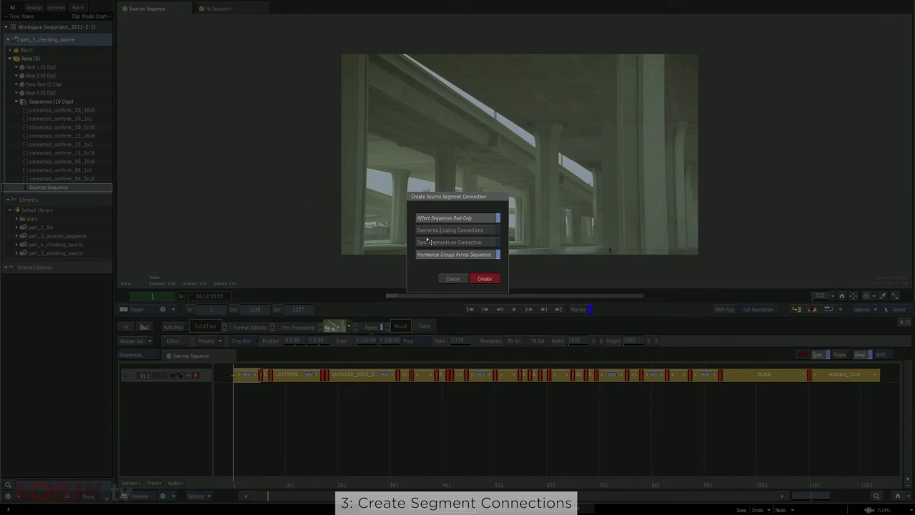
click(446, 234)
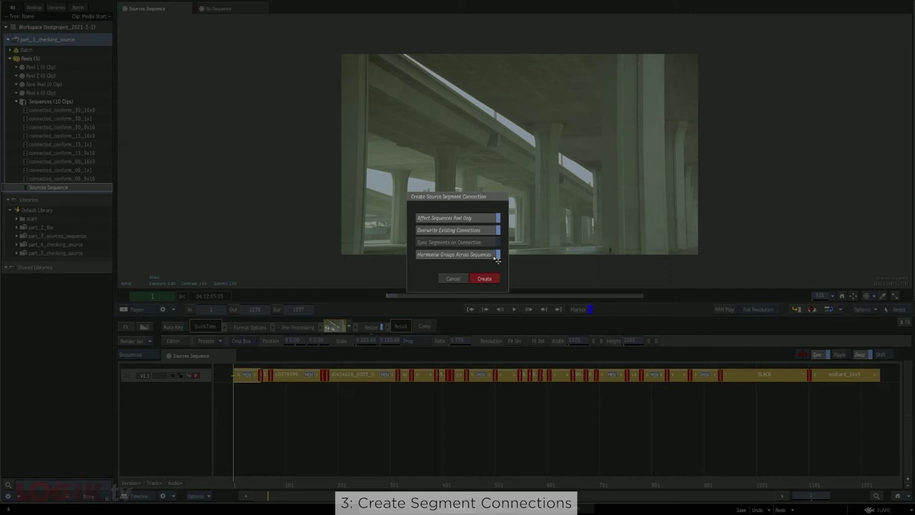
click(493, 254)
click(485, 279)
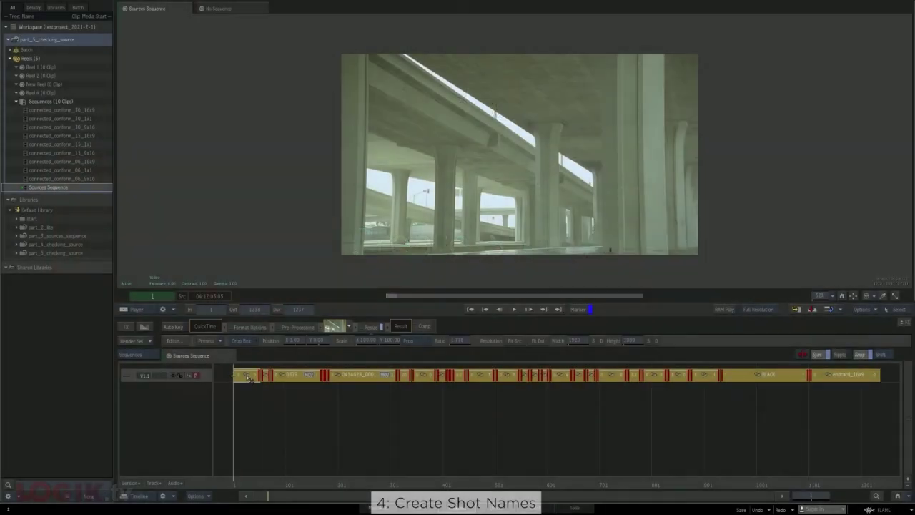
Open Rename Shot for all selected segments in Sources Sequence, try the Source Name token as the pattern and clear it.
right_click(252, 375)
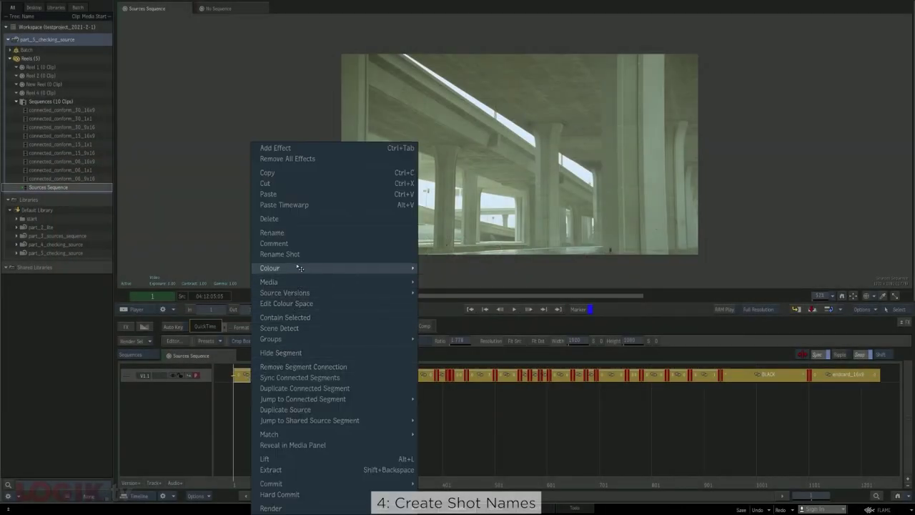
click(320, 255)
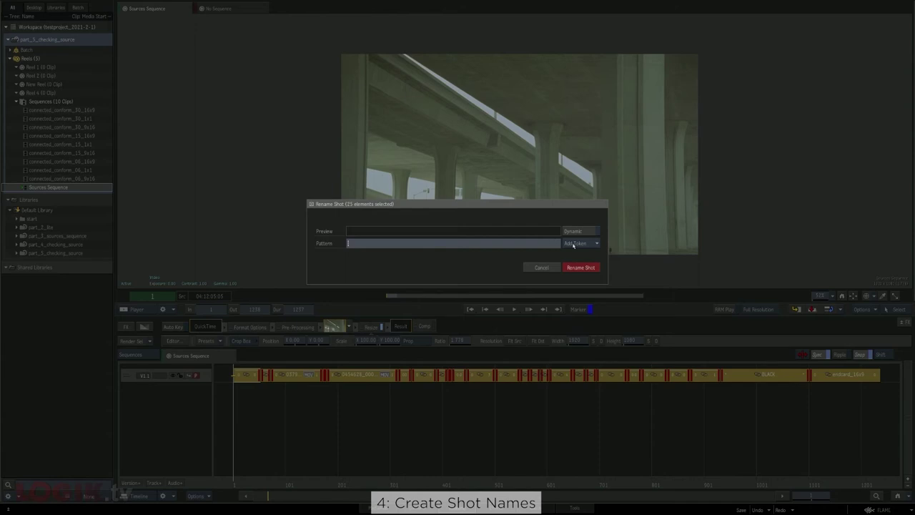
click(573, 245)
click(581, 149)
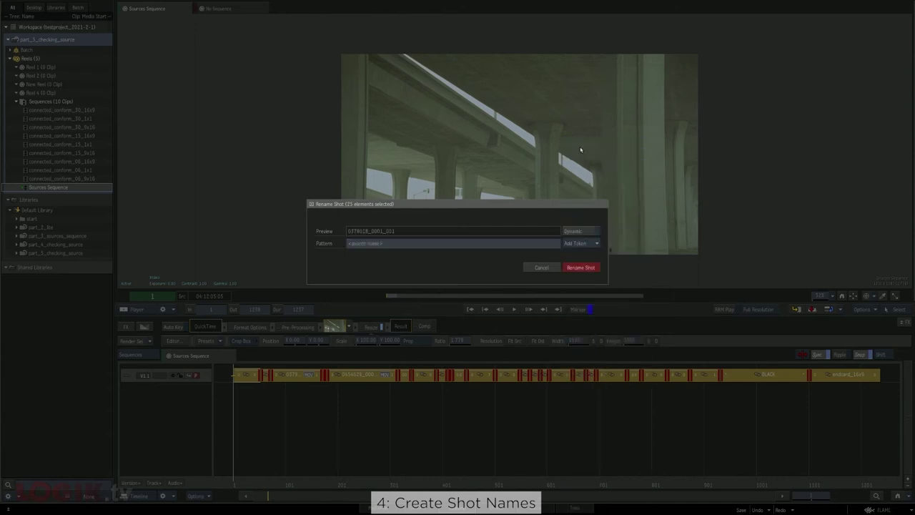
click(394, 245)
key(ctrl+a)
key(BackSpace)
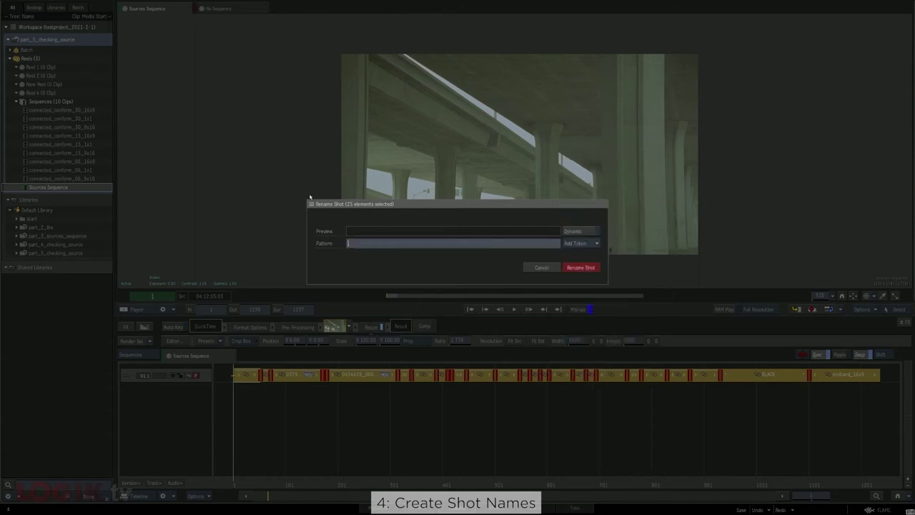
Rename the shots of all selected segments with the pattern tut_<background segment###>0.
text(tut_)
click(575, 245)
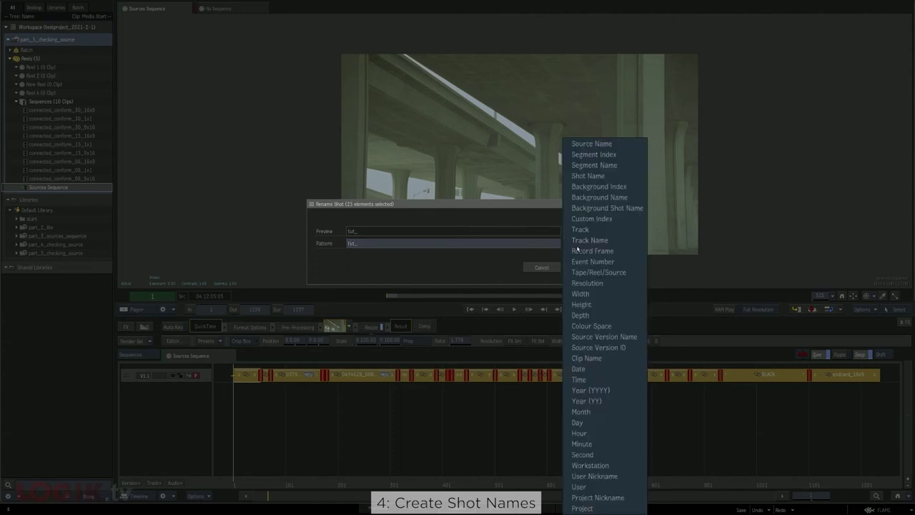
click(593, 187)
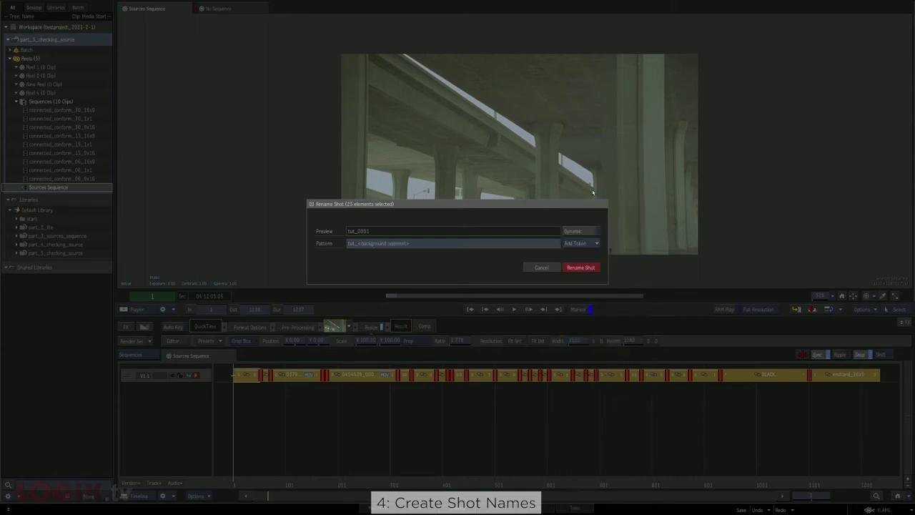
click(404, 244)
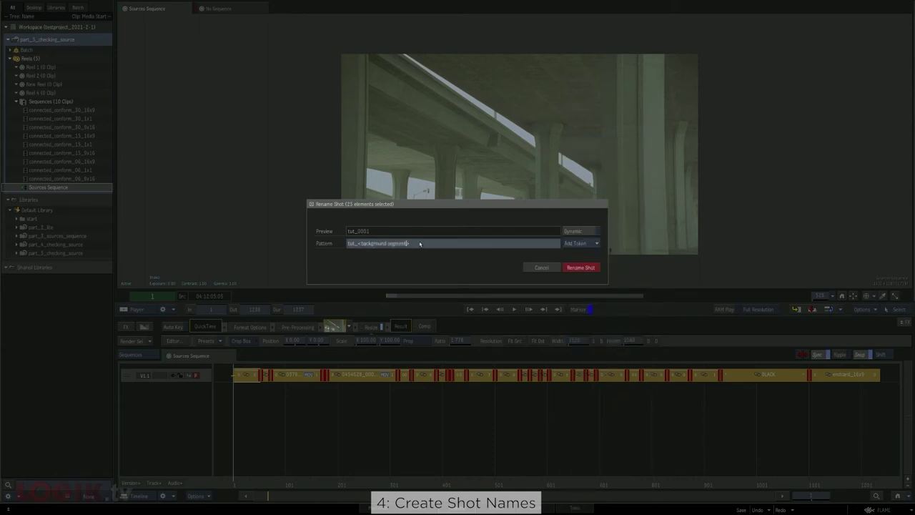
text(###)
key(Return)
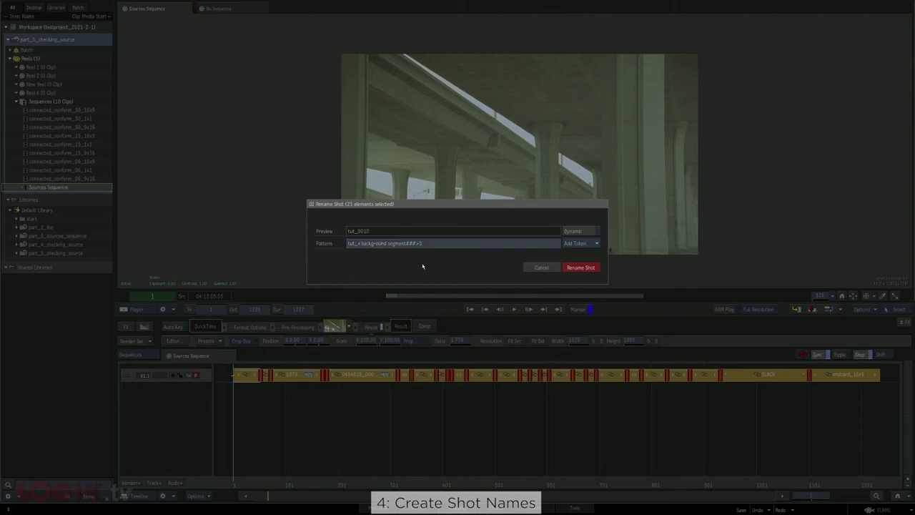
click(580, 268)
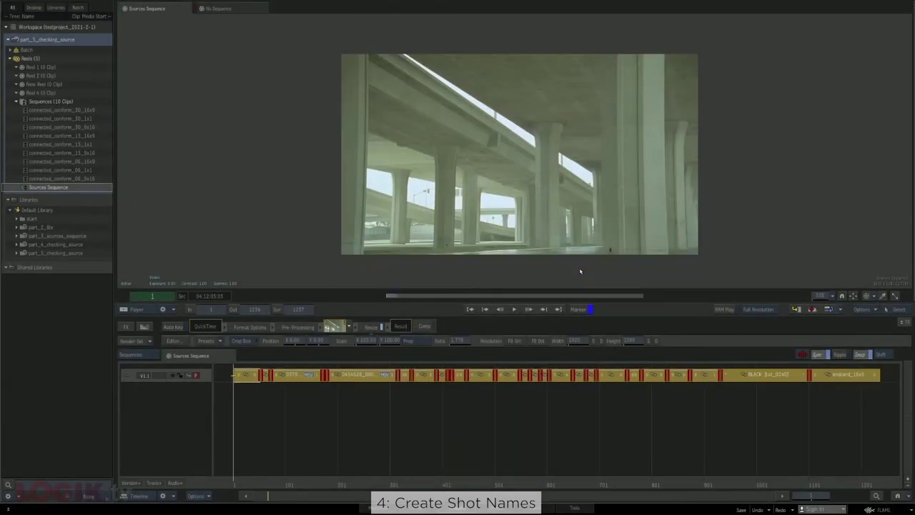
Jump from the first segment in Sources Sequence to its connected segment in connected_conform_30_16x9 and examine its shot name.
scroll(311, 490, up, 5)
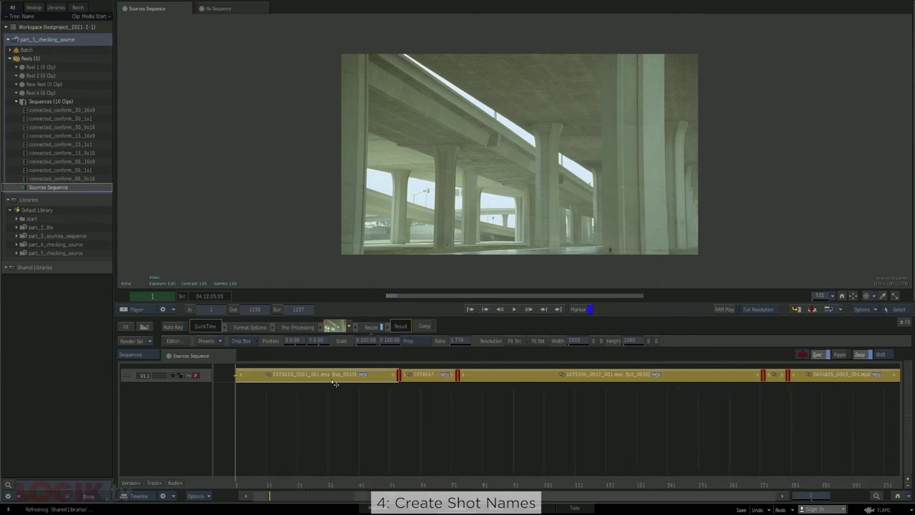
right_click(336, 379)
mouse_move(375, 401)
click(519, 402)
scroll(323, 492, up, 3)
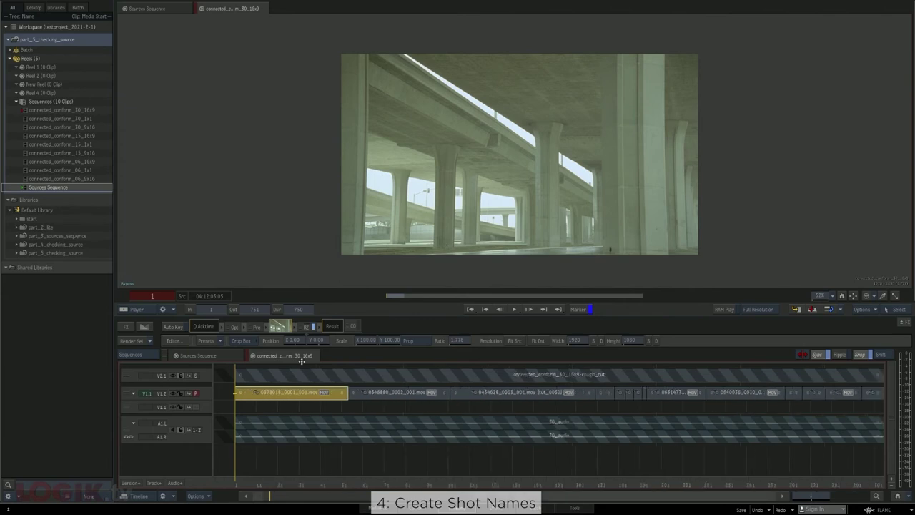
In Sources Sequence, colour the first segment, the 0454628 segment and the two segments before BLACK red.
click(215, 356)
click(670, 375)
right_click(680, 379)
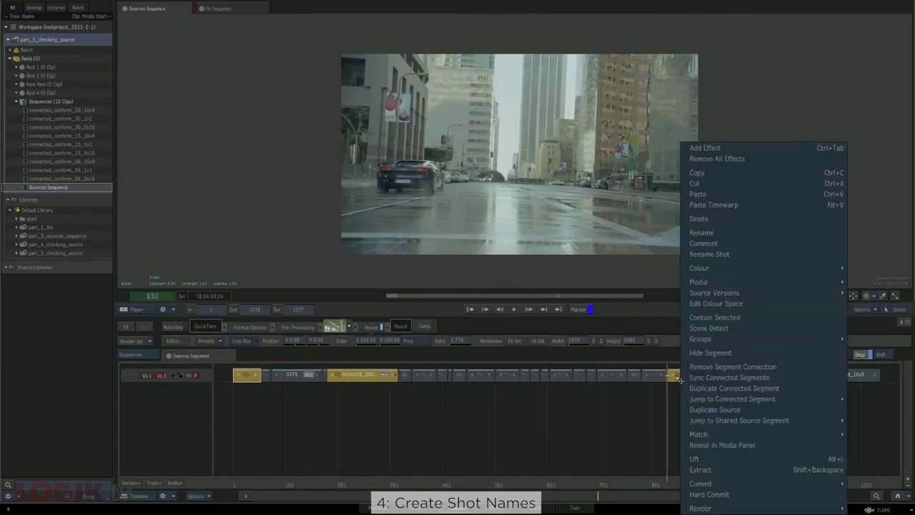
mouse_move(697, 270)
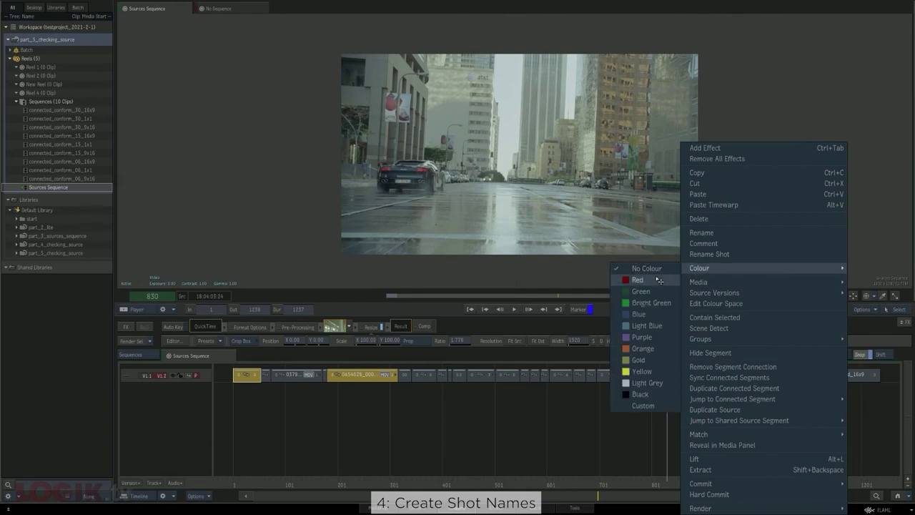
click(660, 280)
Jump from the first red segment to its connected segment to check the colour there.
right_click(243, 375)
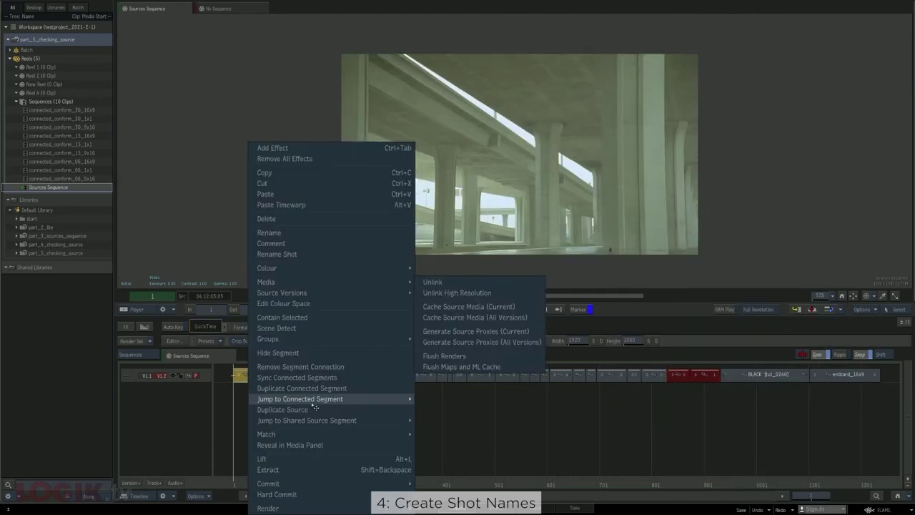
mouse_move(315, 399)
click(461, 399)
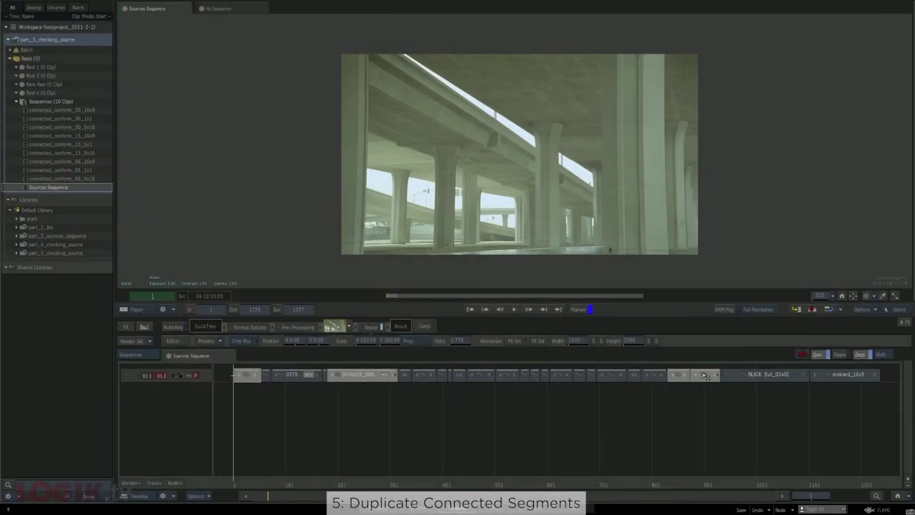
Duplicate the selected connected segments with scope All Reels in Reel Group, connection Duplicate Segments and direction New Segments Below.
right_click(276, 382)
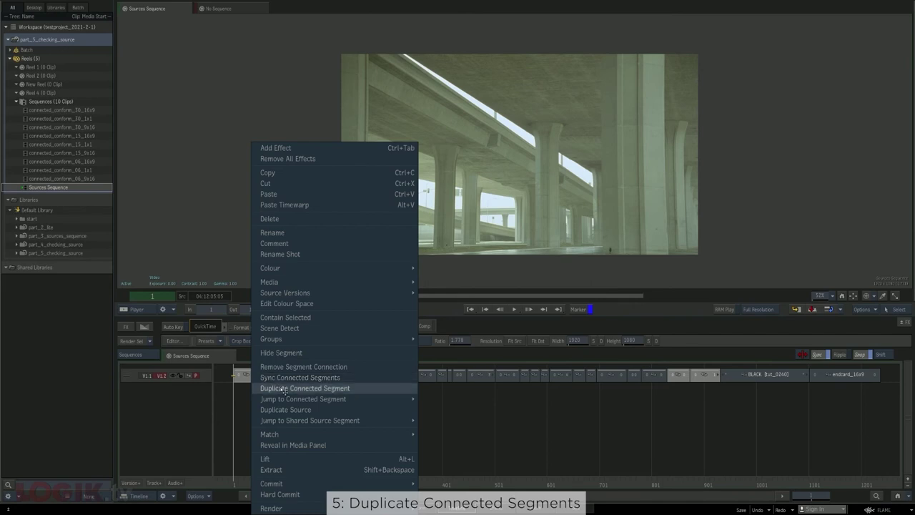
click(285, 390)
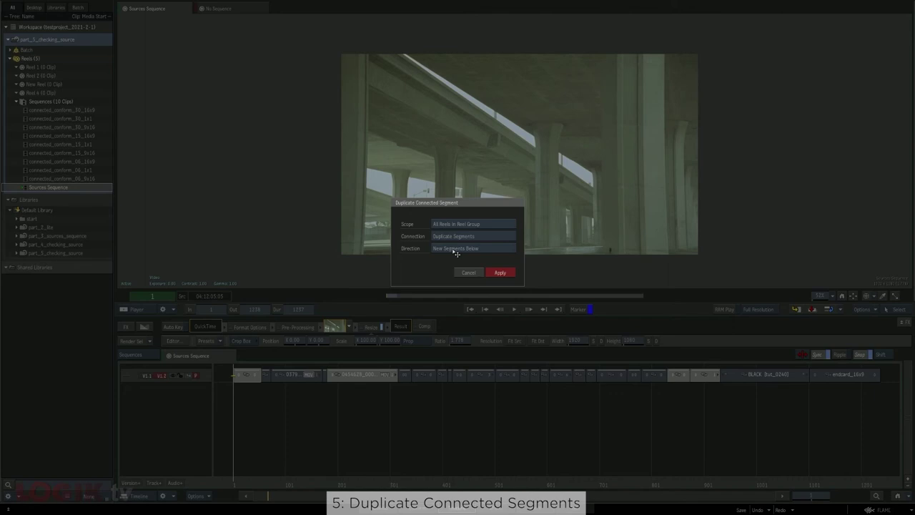
click(506, 276)
scroll(246, 391, up, 5)
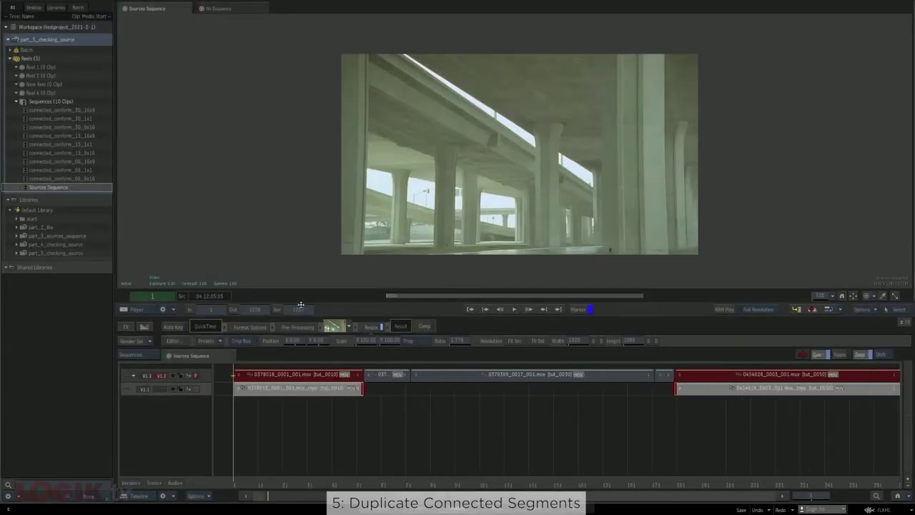
Rename the duplicated segments on the new lower track using the Source Name token.
right_click(246, 390)
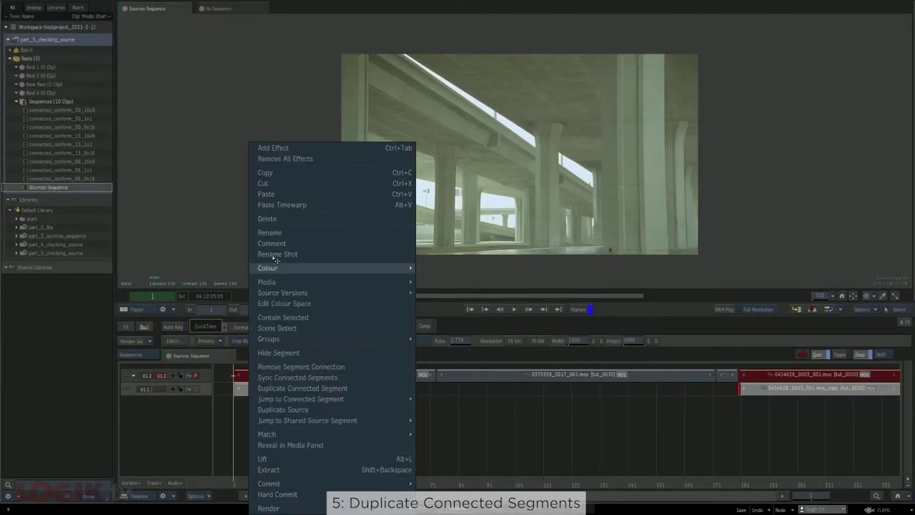
click(272, 238)
click(576, 244)
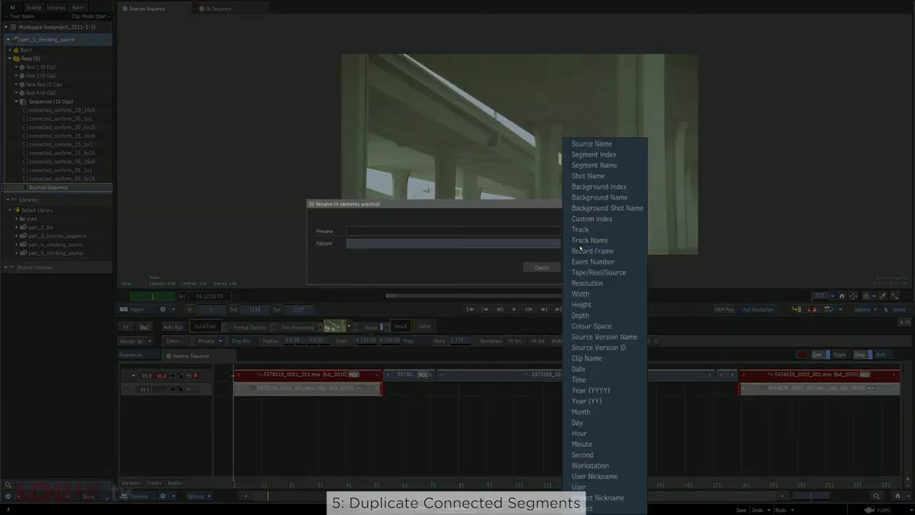
click(592, 155)
click(591, 269)
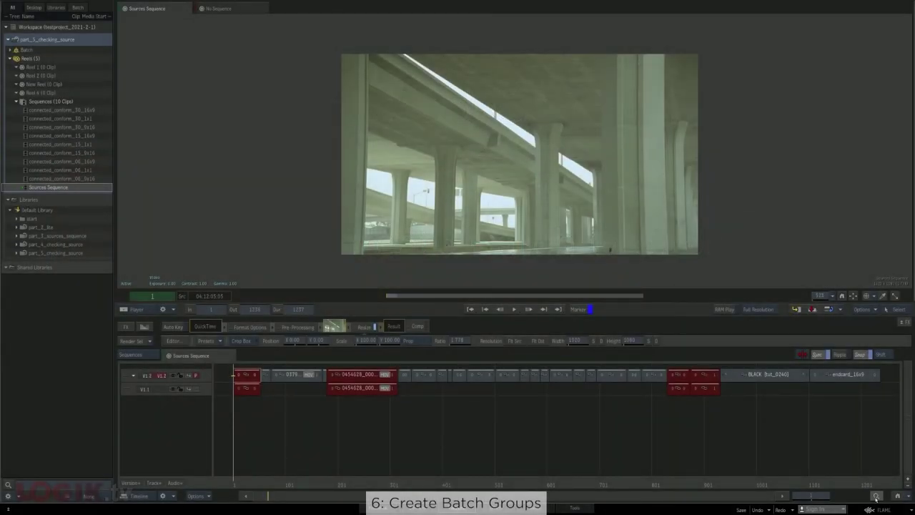
Search for and select all red segments on the current track, and switch to the Conform view.
click(875, 496)
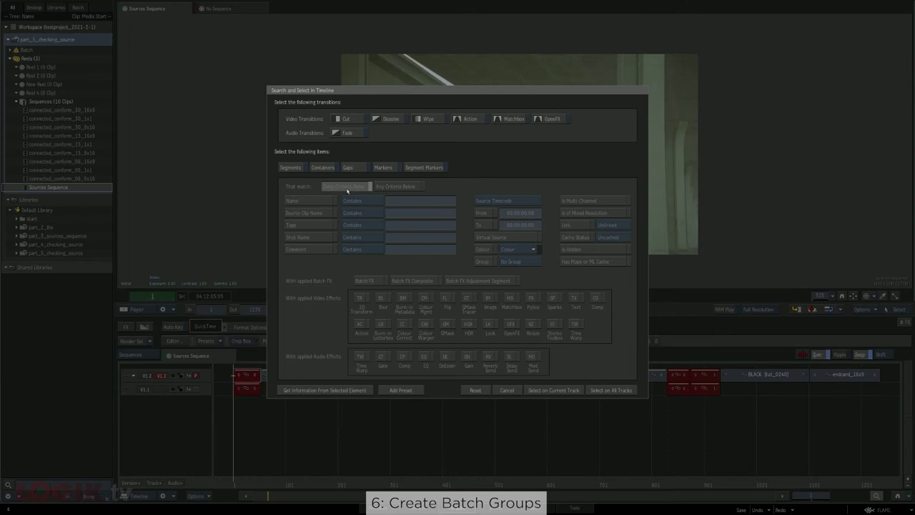
click(300, 170)
click(482, 250)
click(518, 249)
click(533, 261)
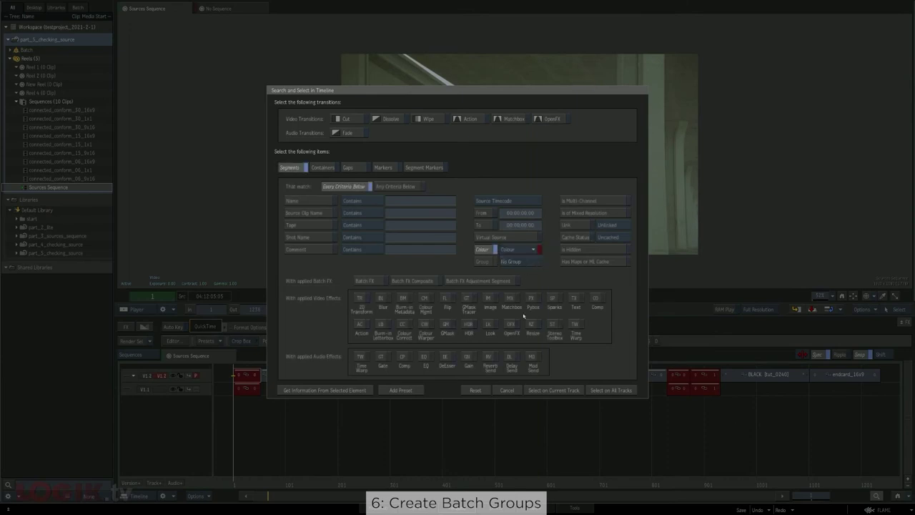
click(554, 390)
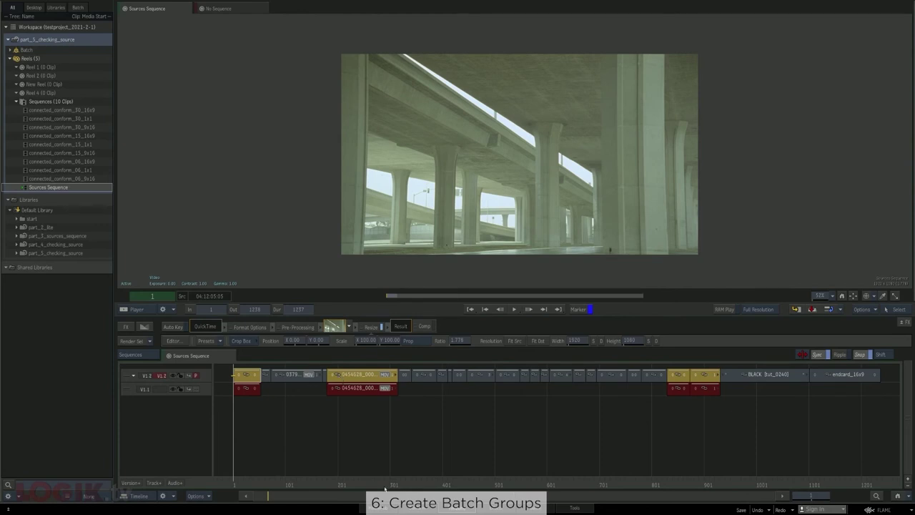
click(406, 505)
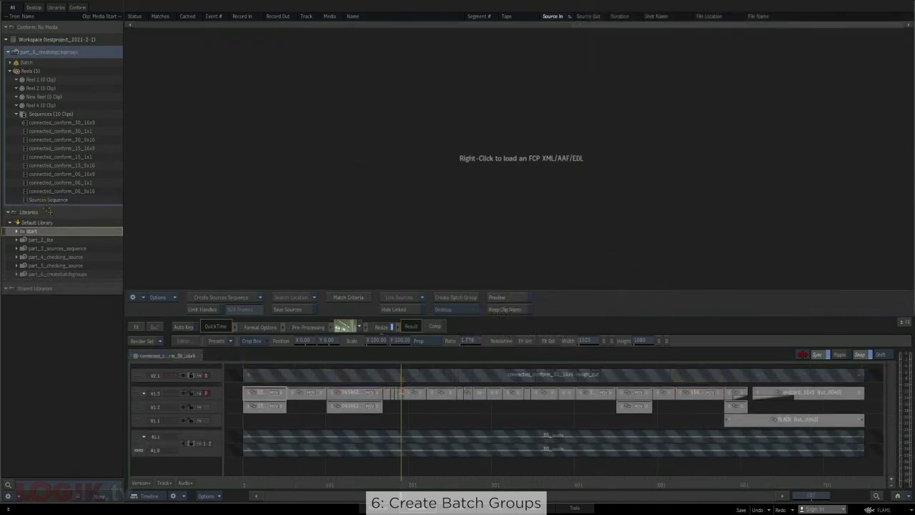
Try duplicating Sources Sequence within the Sequences reel and opening it for conform, and undo the attempt.
mouse_move(48, 199)
mouse_down()
mouse_move(45, 224)
mouse_move(49, 195)
mouse_up()
click(114, 197)
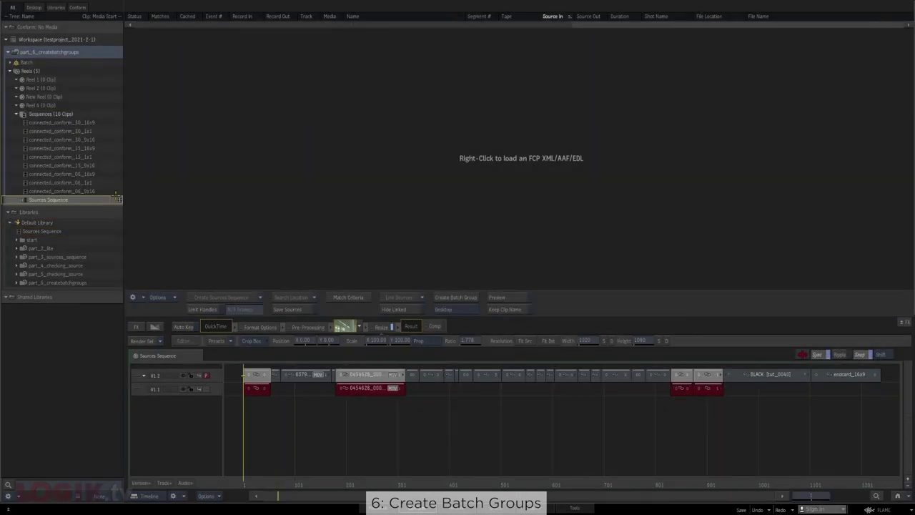
right_click(65, 199)
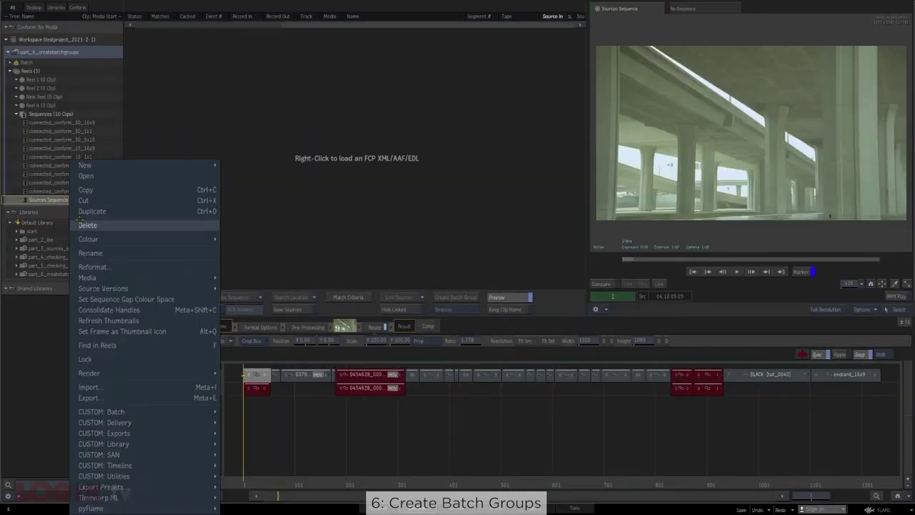
click(84, 214)
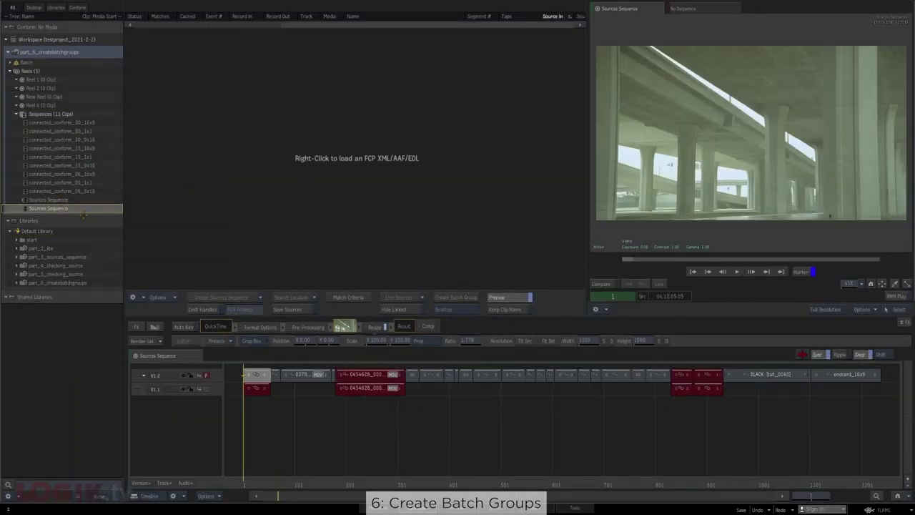
right_click(63, 208)
click(84, 175)
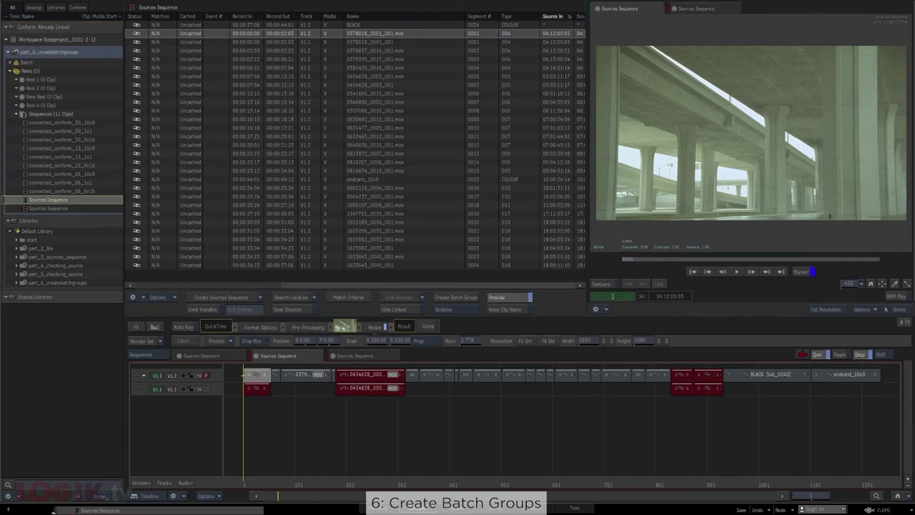
key(ctrl+z)
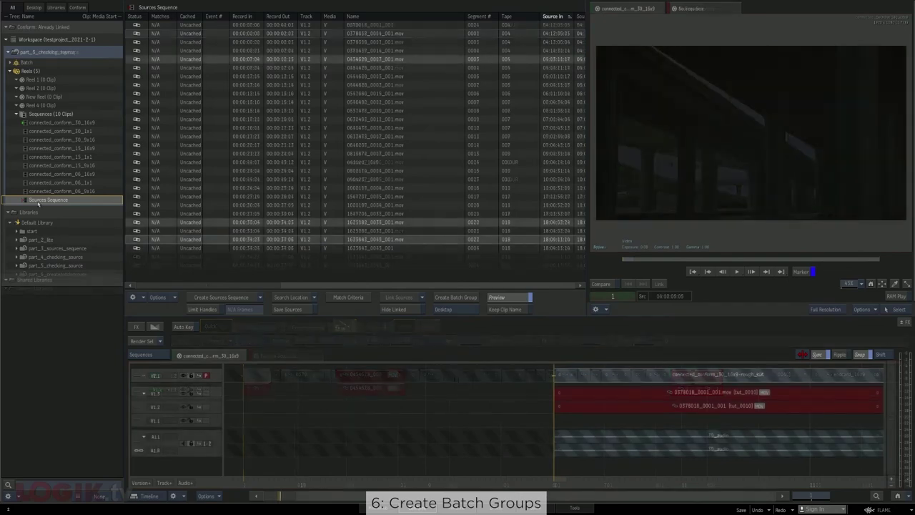
Open Sources Sequence in the Conform view and create batch groups from its selected red segments.
right_click(40, 202)
click(58, 165)
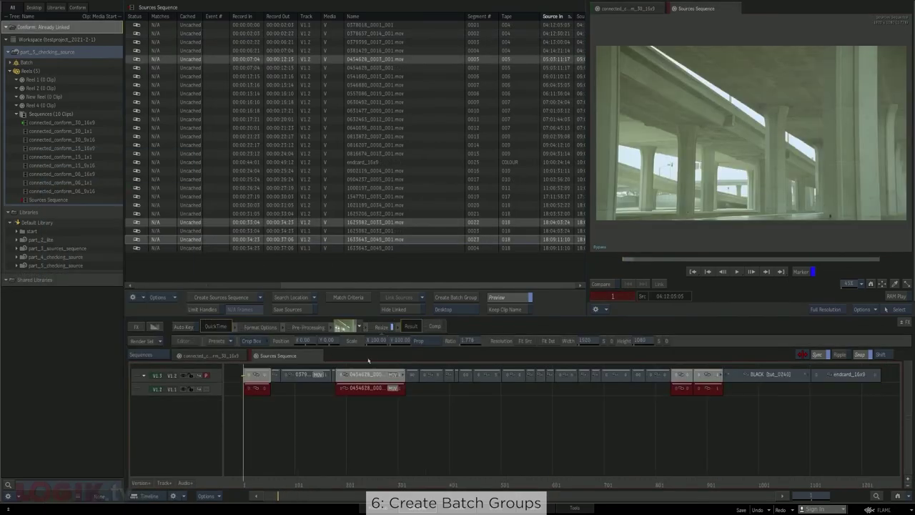
click(448, 299)
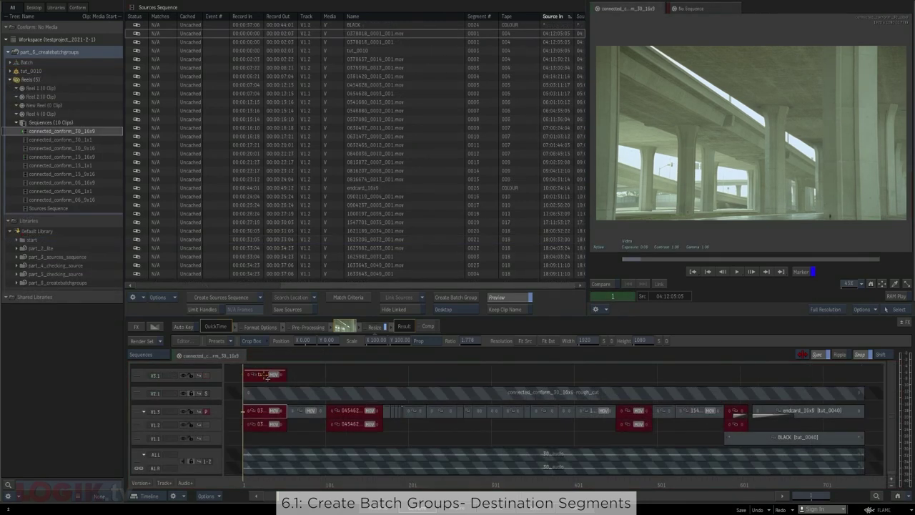
Move the batch clip down in connected_conform_30_16x9, and place tut_0220 on a new track above 1625982_0033_001 in connected_conform_06_9x16.
drag(266, 376, 267, 414)
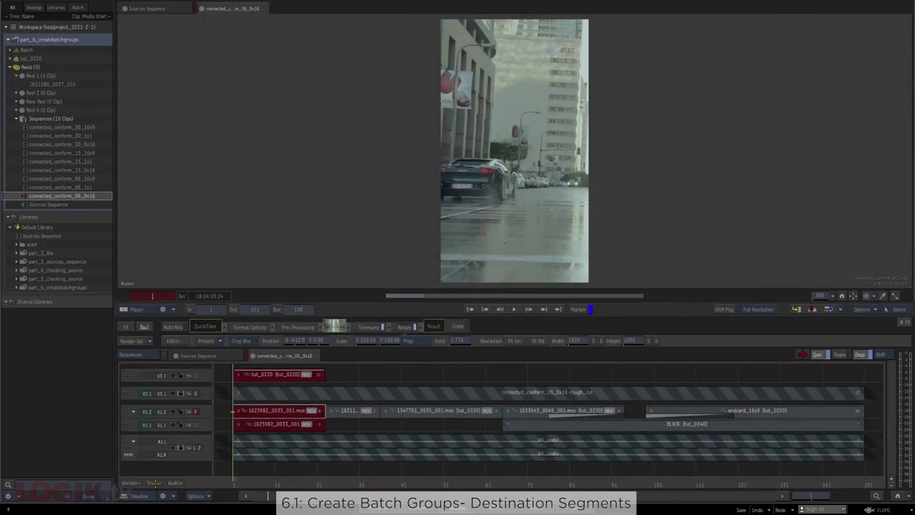
click(153, 483)
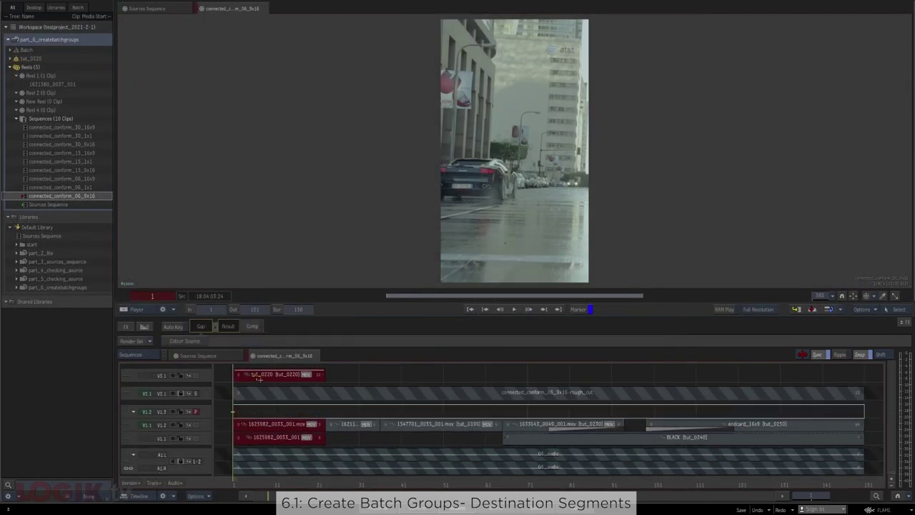
drag(258, 379, 254, 413)
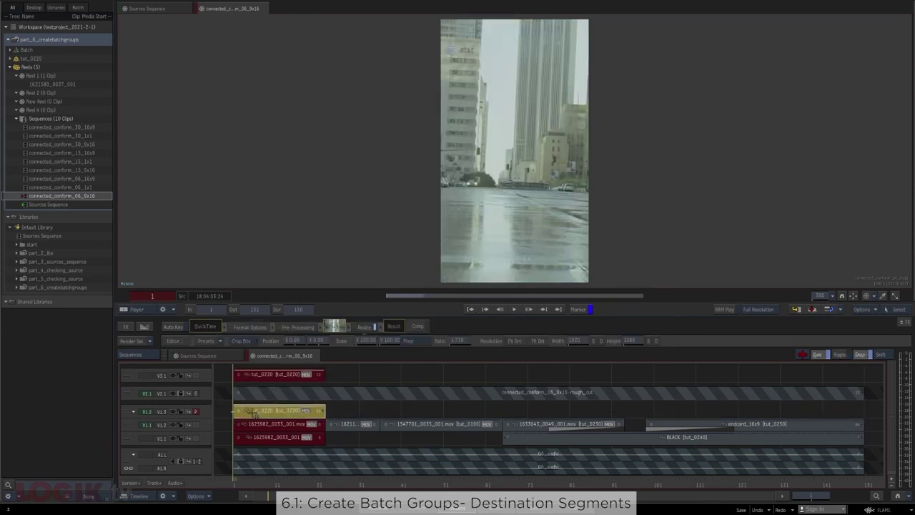
Compare the timeline effects on the 1625982_0033_001.mov segment with those on the tut_0220 segment above it in connected_conform_06_9x16.
click(255, 425)
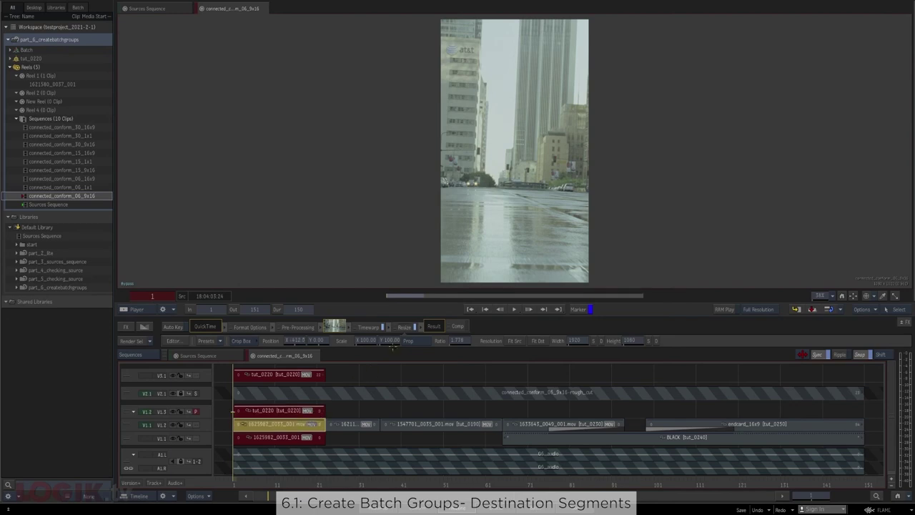
click(288, 412)
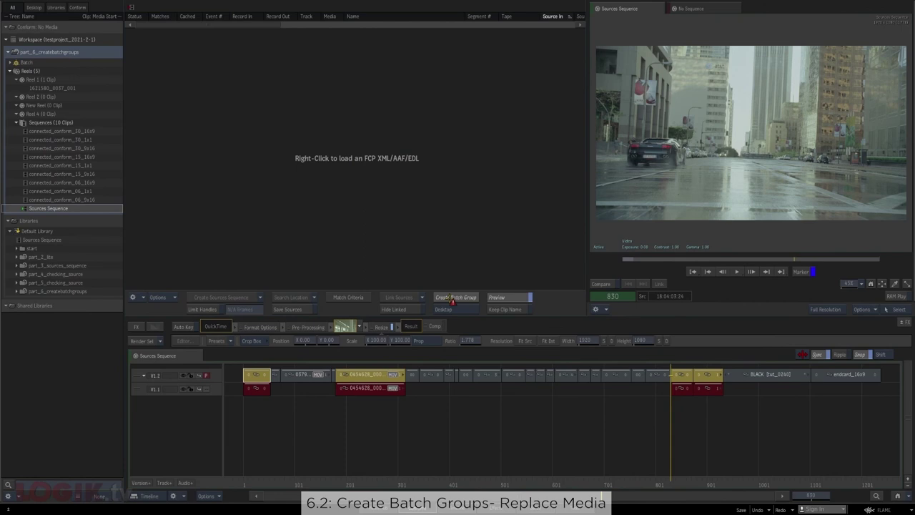
Create batch groups from the selected Sources Sequence segments without destination segments by default, and check connected_conform_30_1x1 and connected_conform_06_9x16.
click(452, 300)
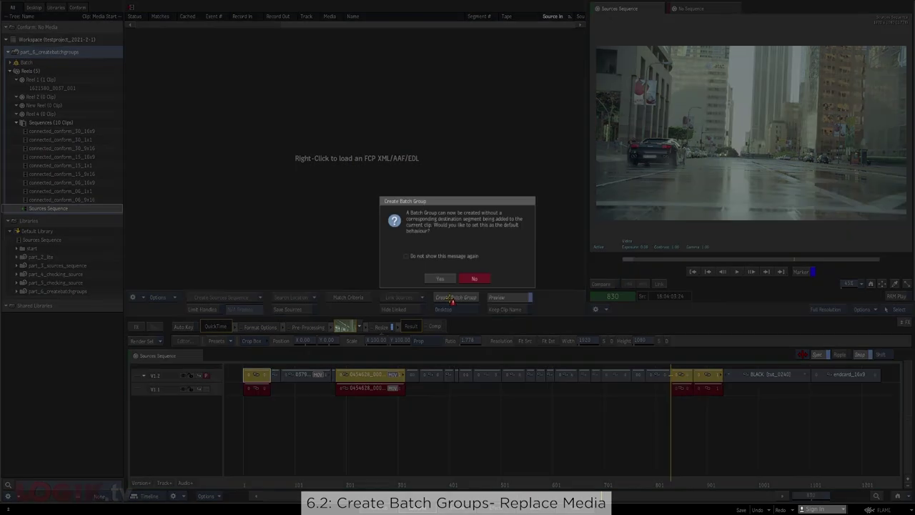
click(439, 278)
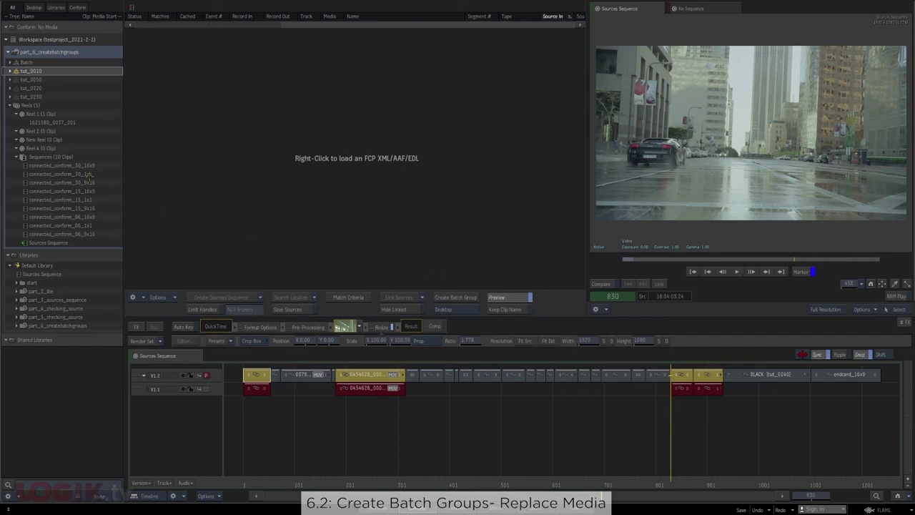
double_click(75, 173)
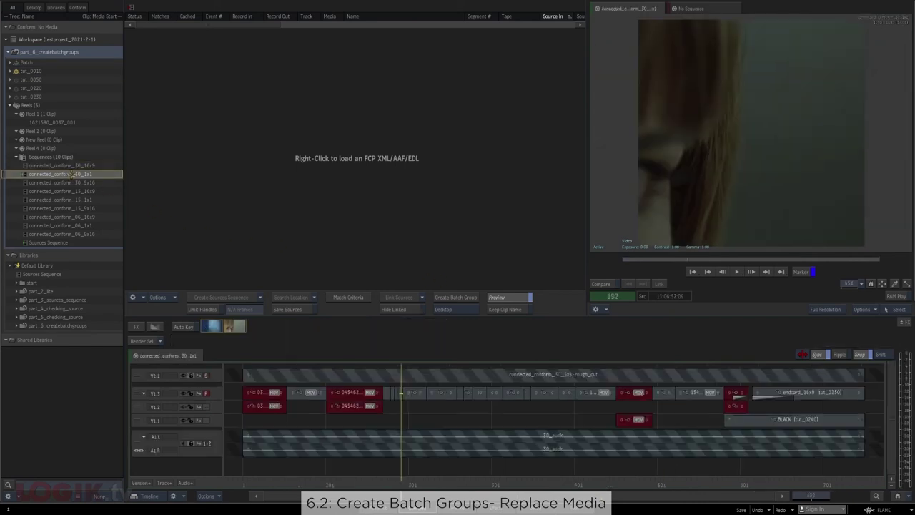
double_click(64, 234)
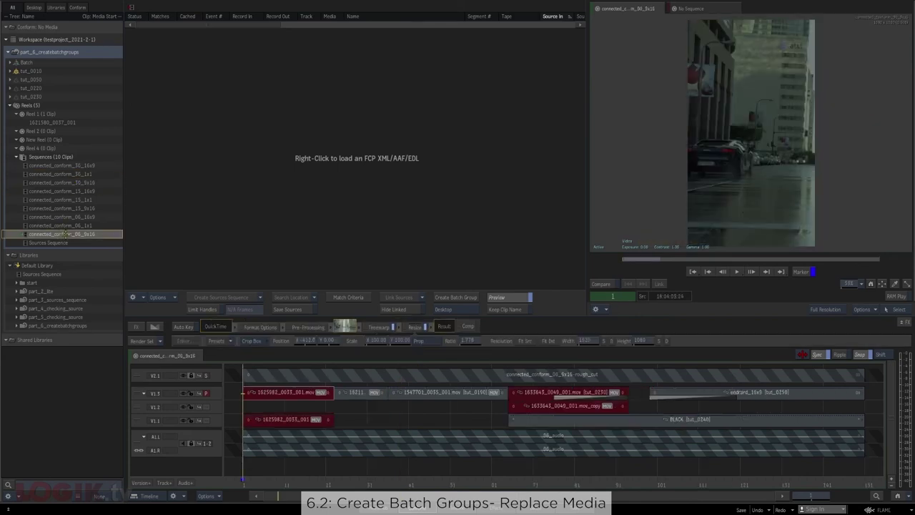
click(32, 71)
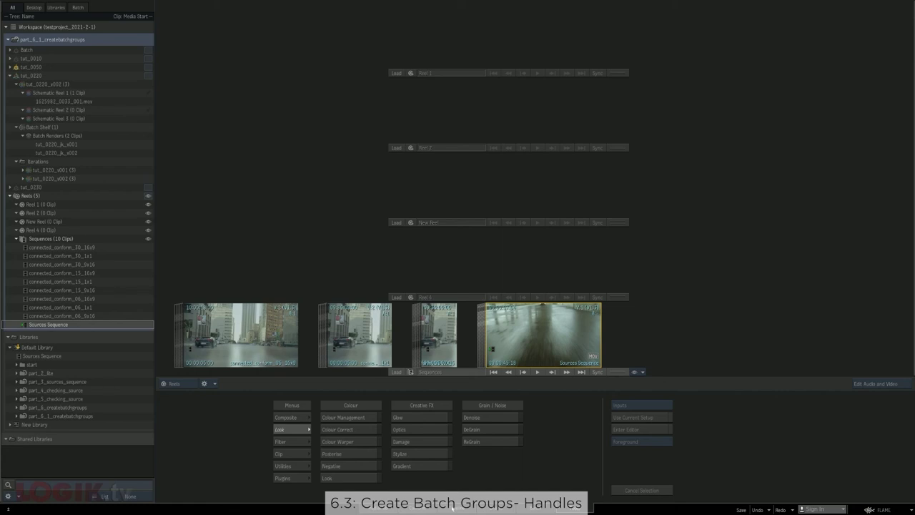
Examine the durations of the sequences connected to the 0454628_0003_001.mov segment in the Sources Sequence timeline.
click(452, 507)
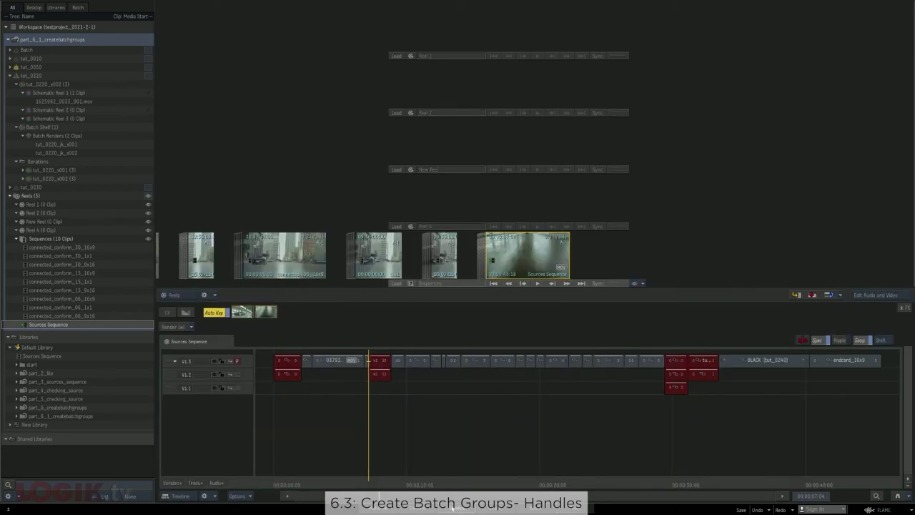
click(379, 361)
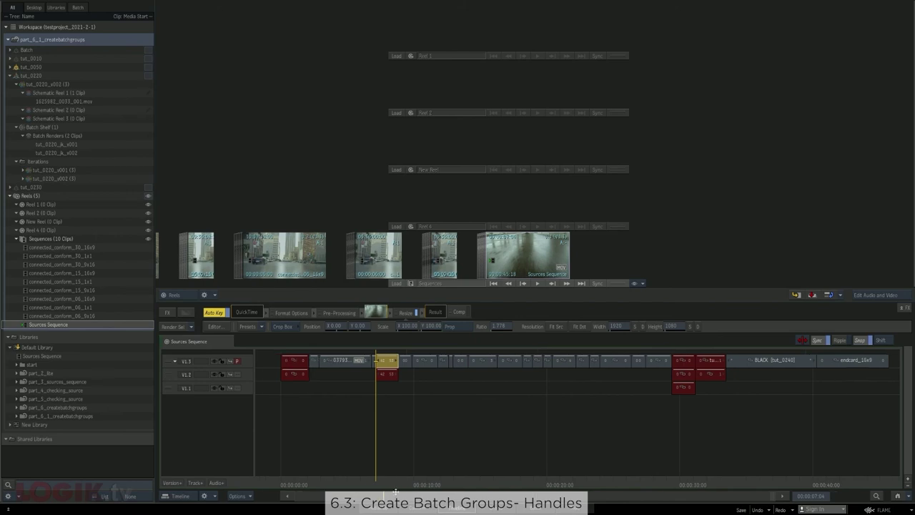
scroll(439, 376, up, 5)
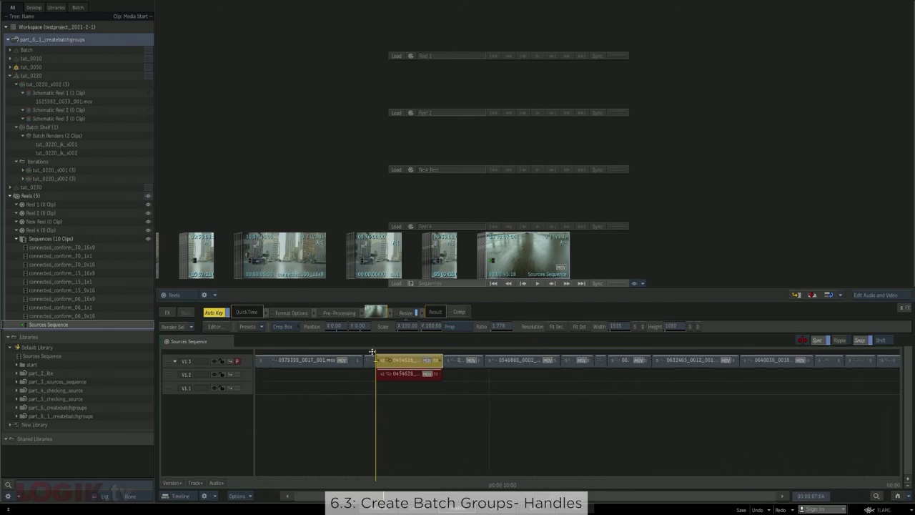
right_click(421, 362)
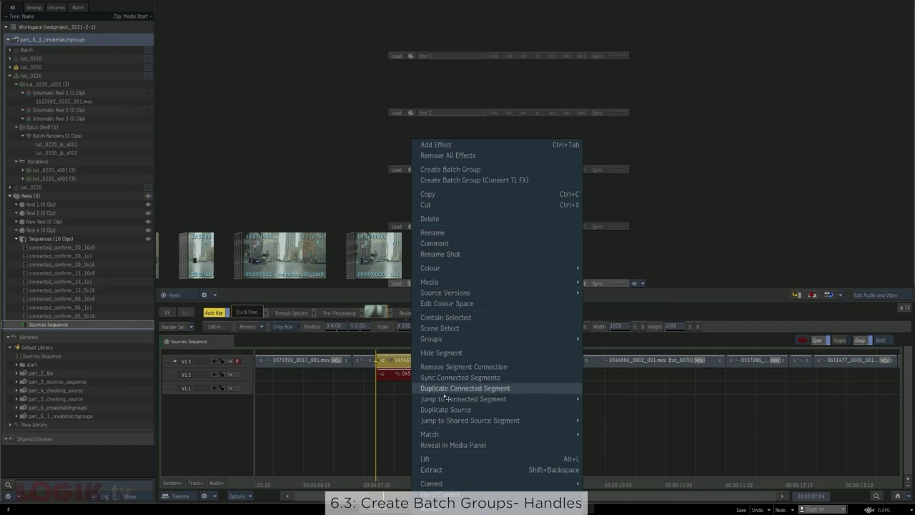
mouse_move(451, 399)
mouse_move(460, 423)
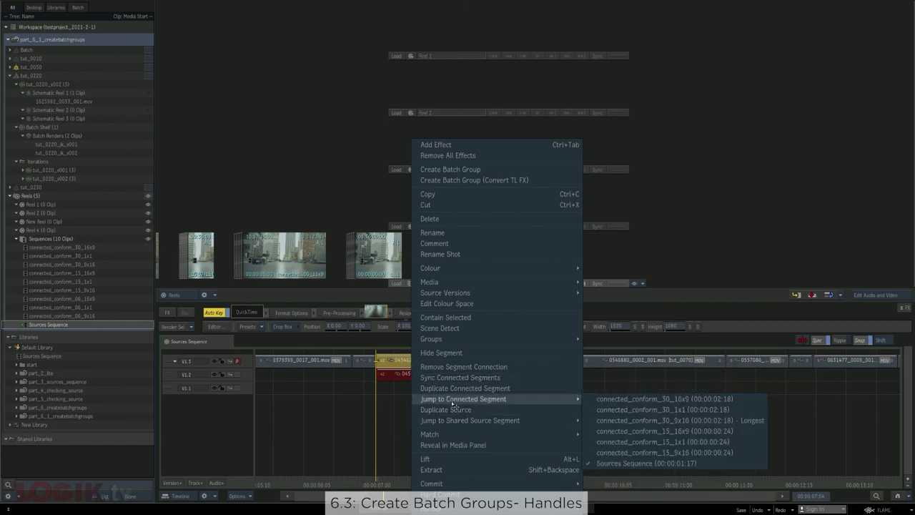
click(370, 404)
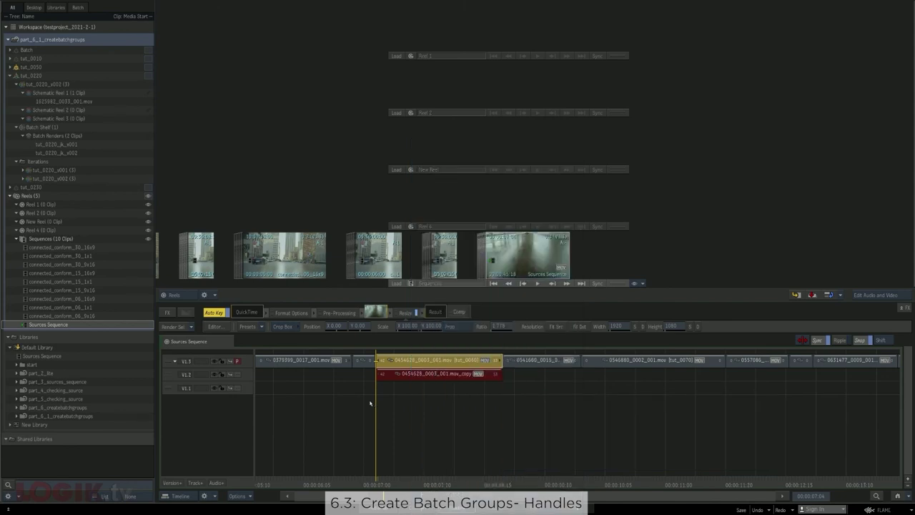
click(370, 404)
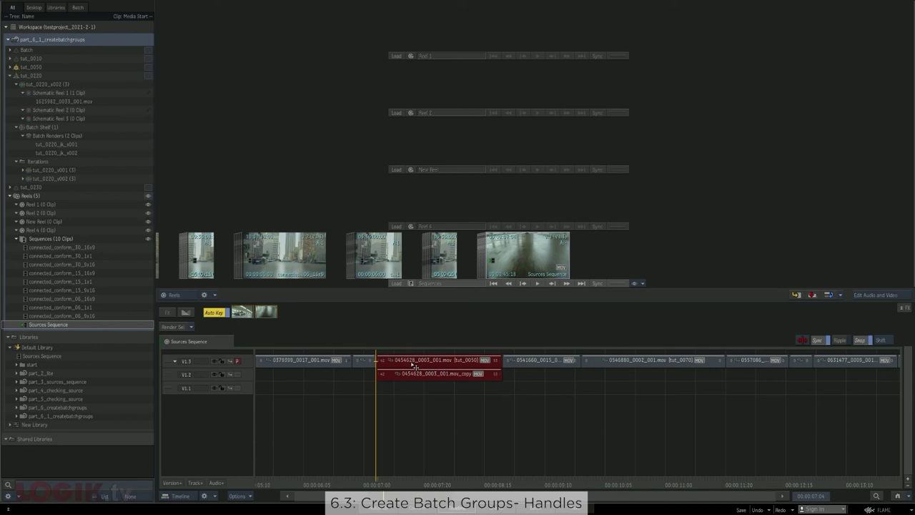
Create the tut_0050 batch group from the 0454628_0003_001.mov segment, and scrub through its source clip from Schematic Reel 1 to review the handles.
right_click(415, 366)
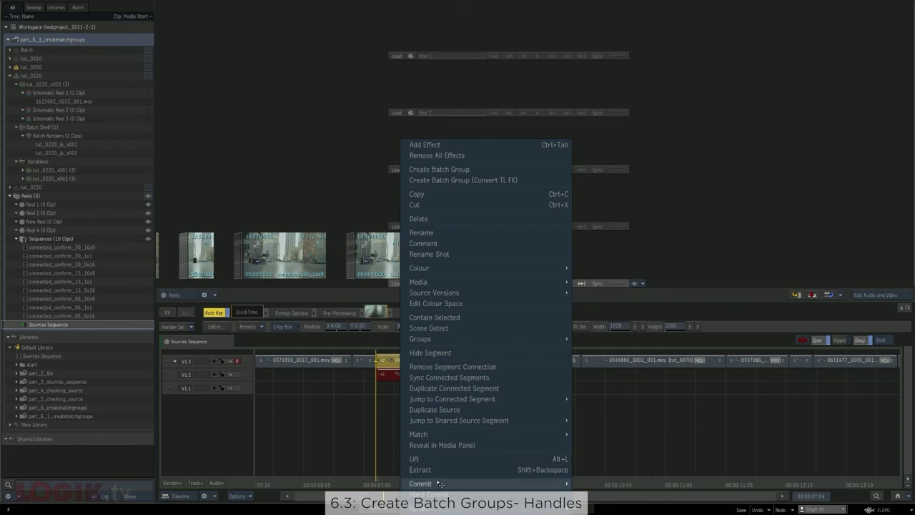
click(600, 484)
key(Escape)
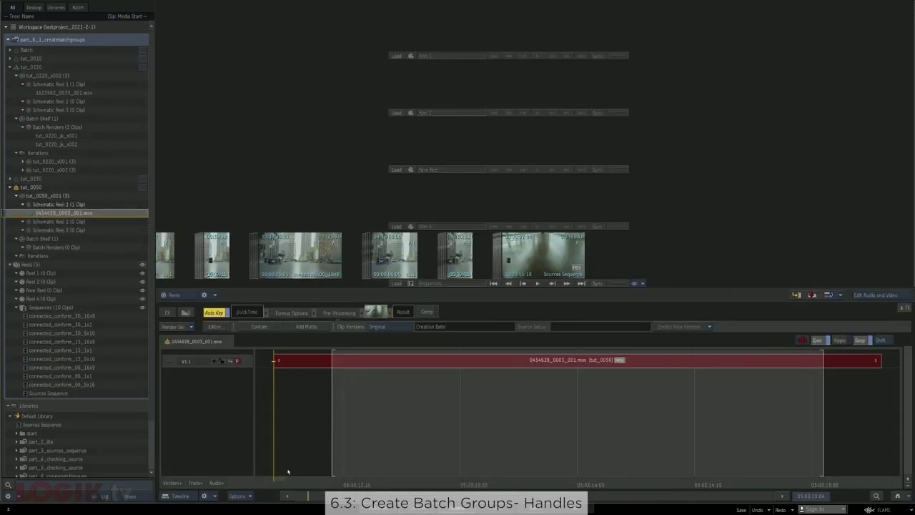
drag(288, 472, 693, 479)
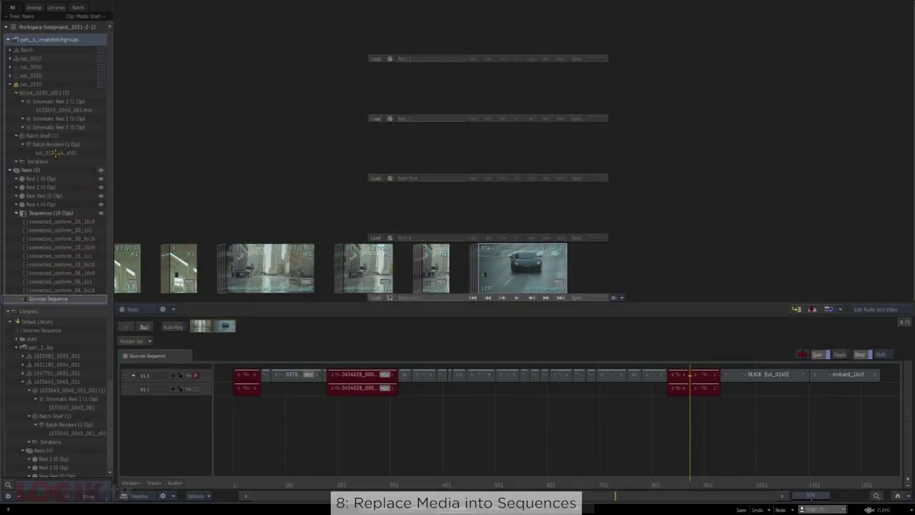
Copy the tut_0230_jk_v001 batch render into Reel 2, and open Sources Sequence as the edit destination.
click(54, 153)
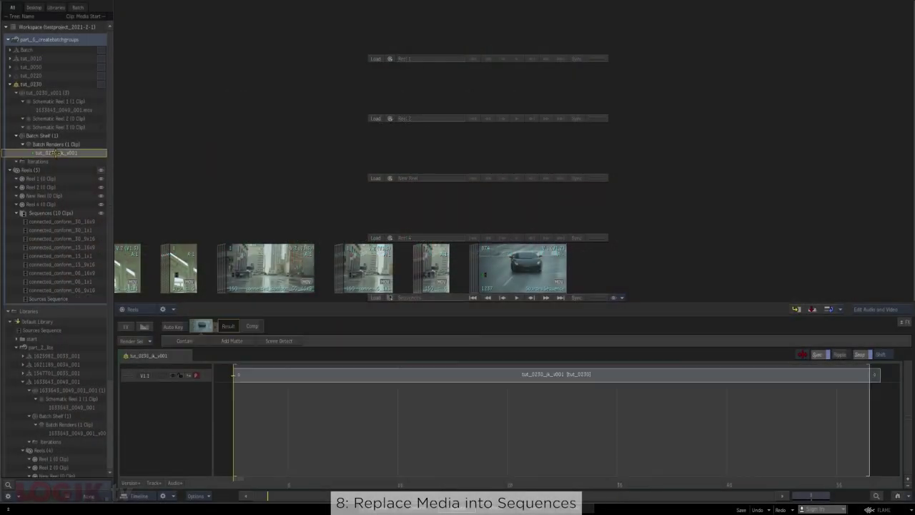
drag(54, 152, 523, 96)
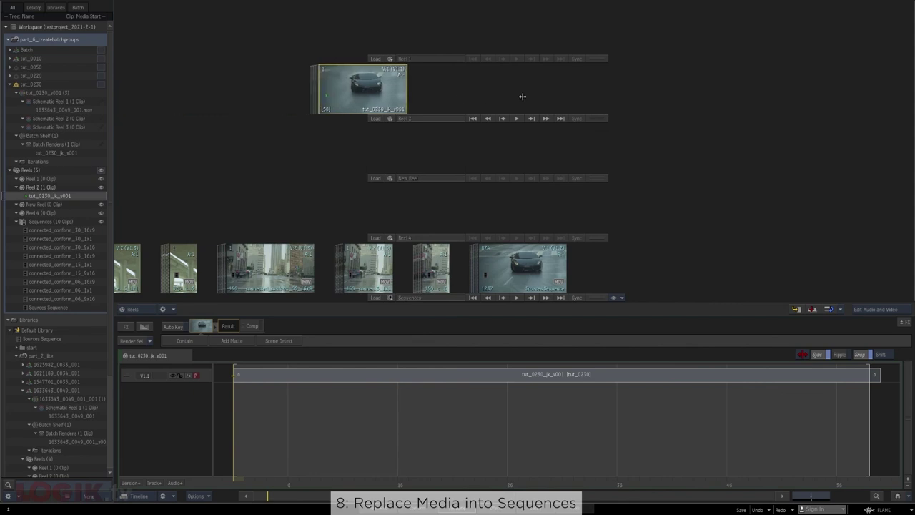
click(514, 275)
right_click(511, 84)
click(546, 104)
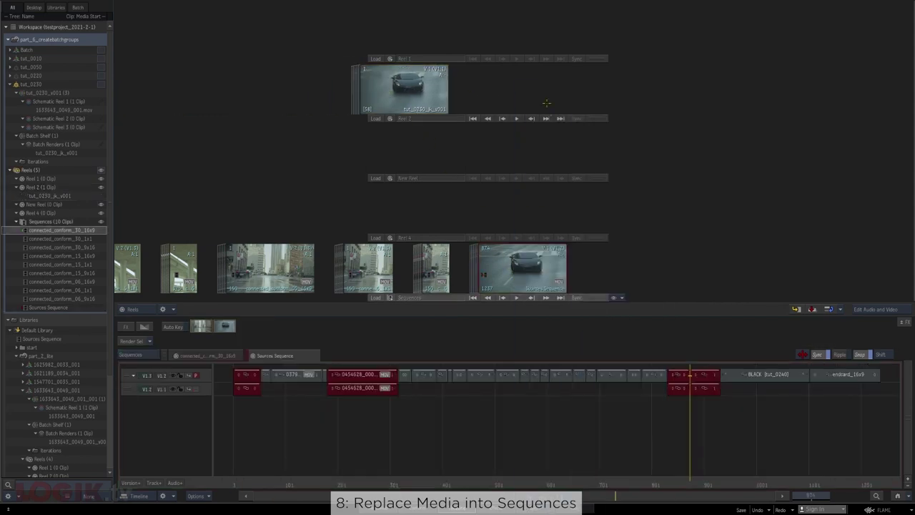
Set tut_0230_jk_v001 as the source and use Replace Media on the 1633643_0049_001.mov [tut_0230] segment in Sources Sequence.
click(703, 375)
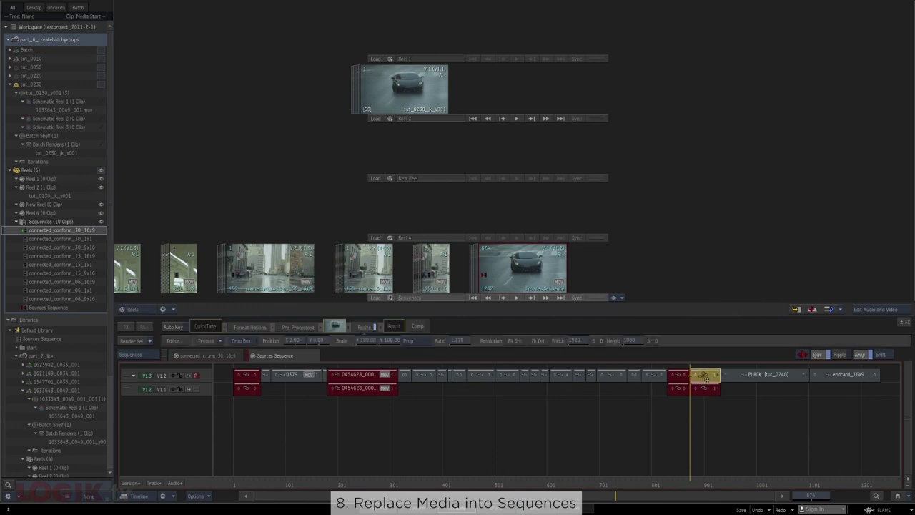
scroll(639, 485, up, 5)
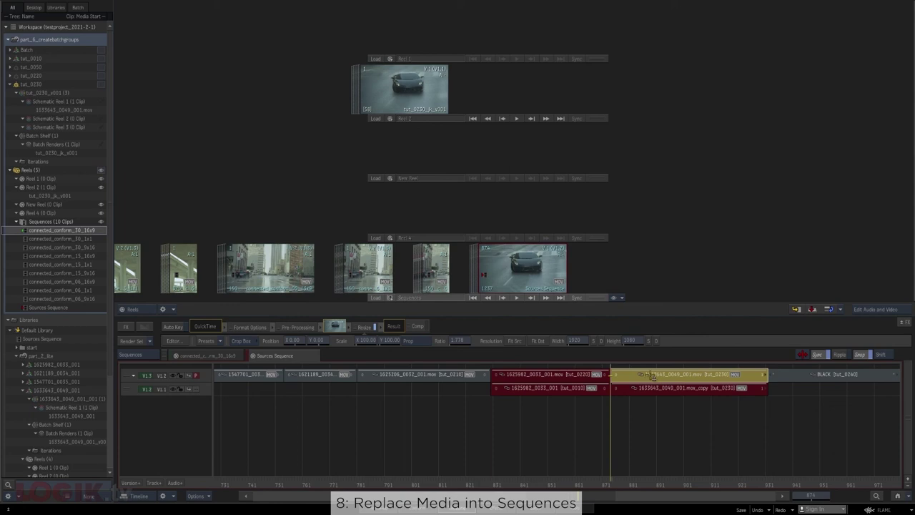
key(shift+m)
click(662, 375)
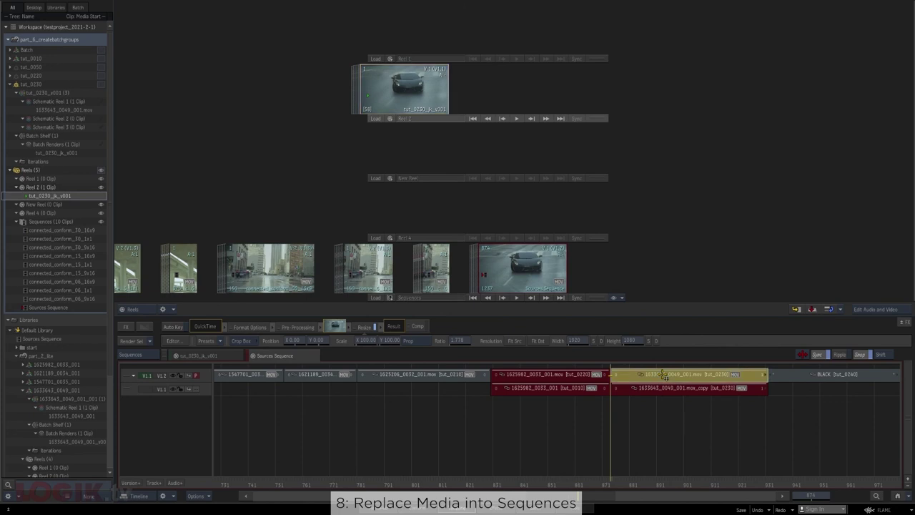
click(841, 309)
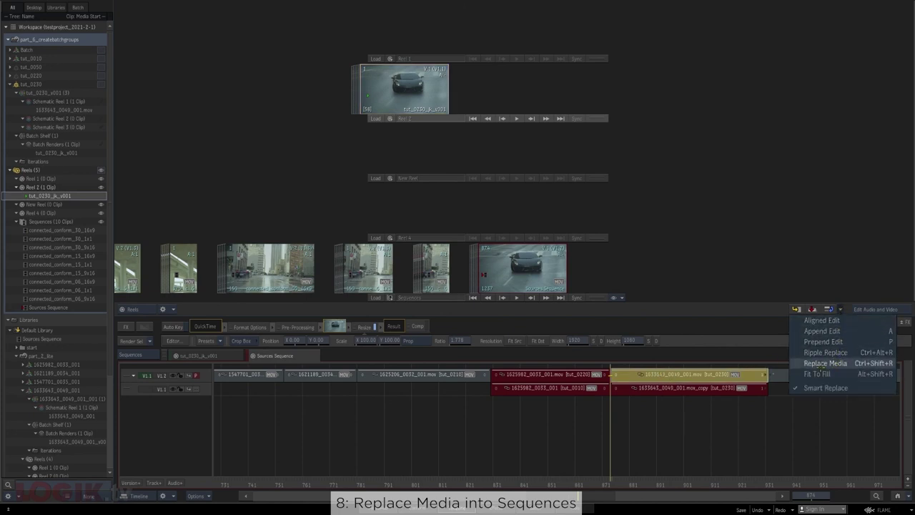
click(809, 364)
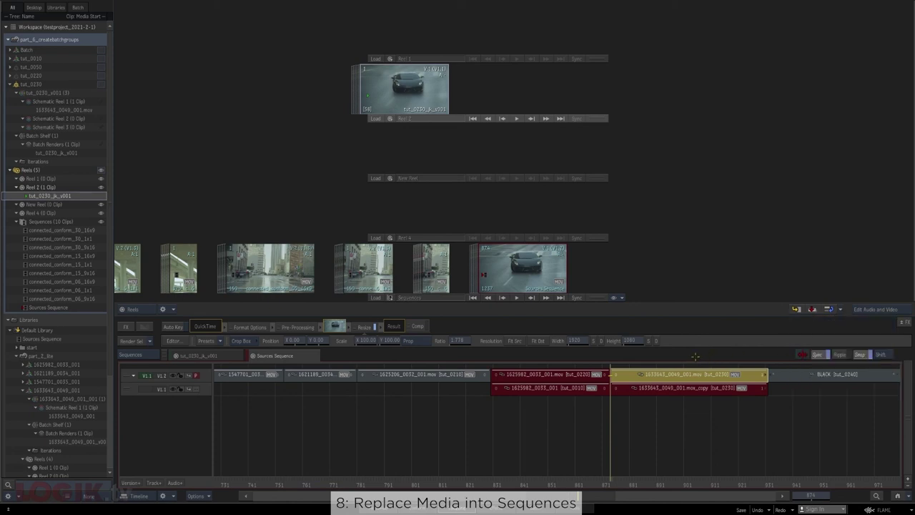
click(699, 396)
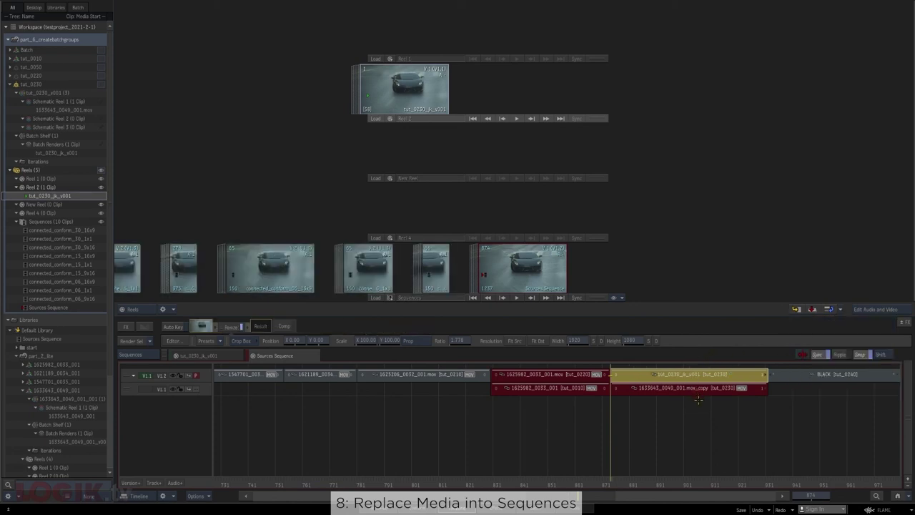
Inspect the tut_0230 segment in the conformed sequences, including connected_conform_06_9x16, connected_conform_15_9x16 and connected_conform_30_9x16.
drag(319, 269, 621, 284)
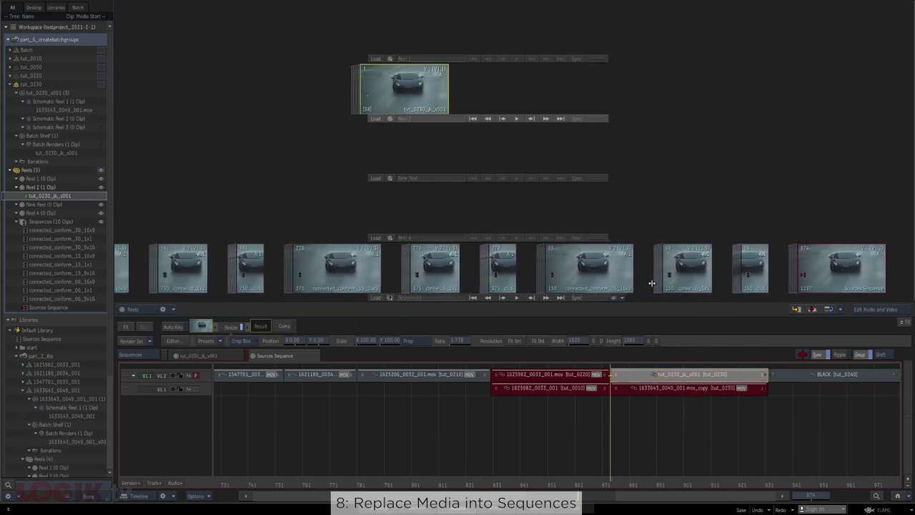
click(315, 356)
drag(742, 280, 472, 267)
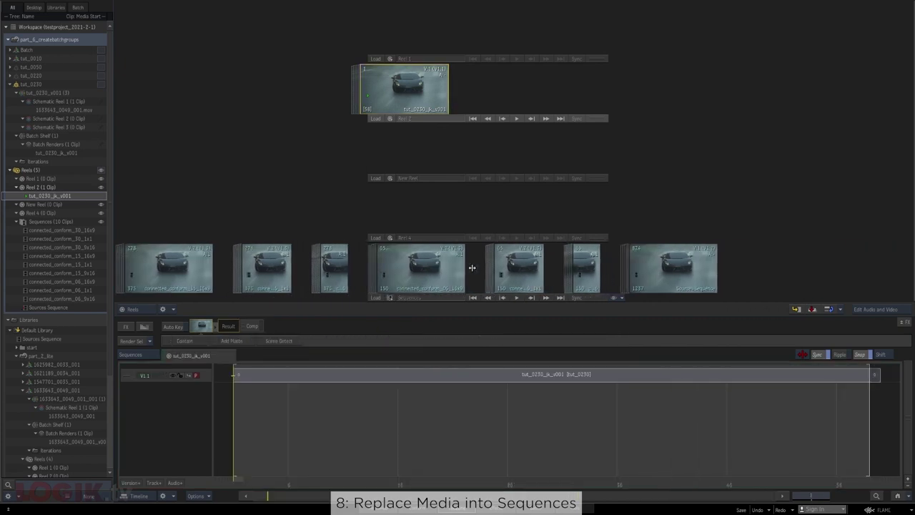
double_click(585, 266)
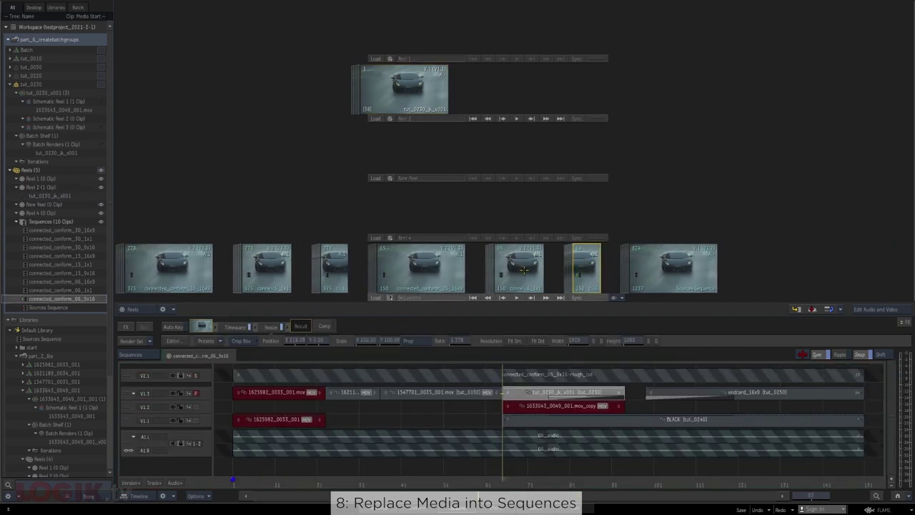
double_click(346, 264)
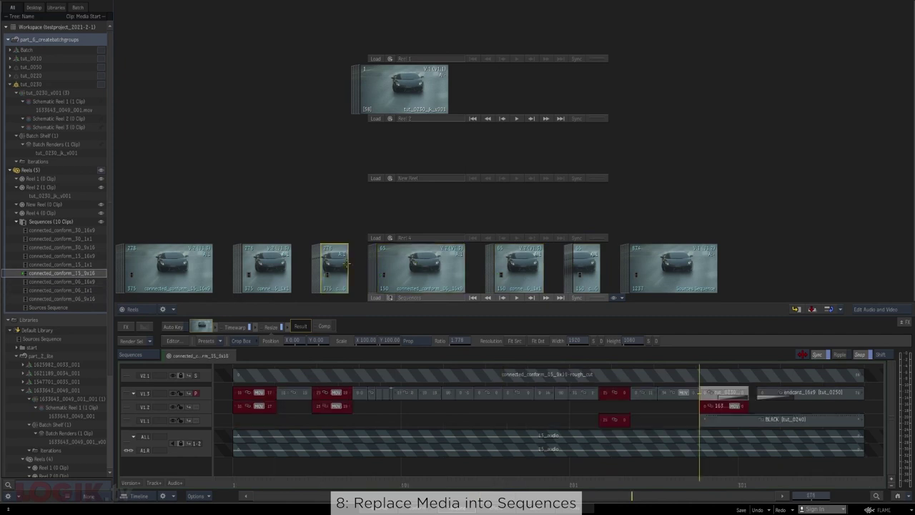
double_click(268, 264)
drag(266, 264, 489, 263)
double_click(399, 266)
double_click(312, 266)
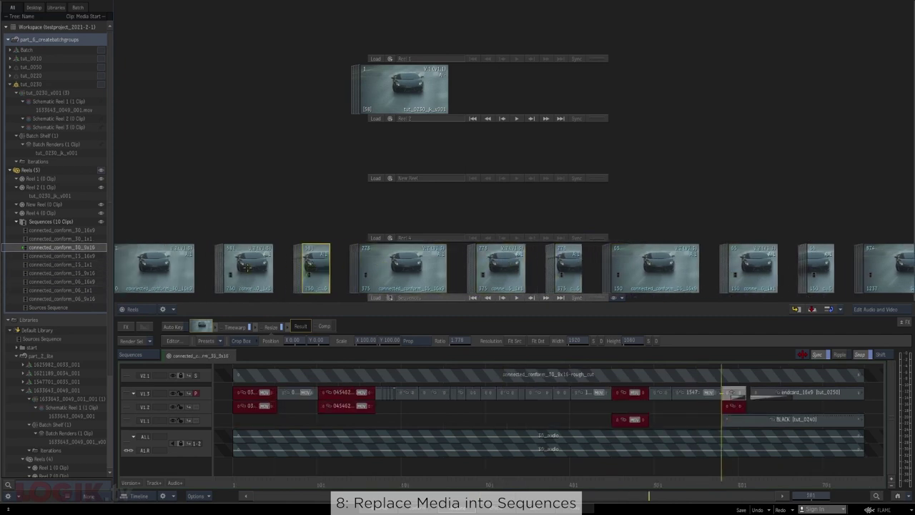
drag(245, 266, 378, 266)
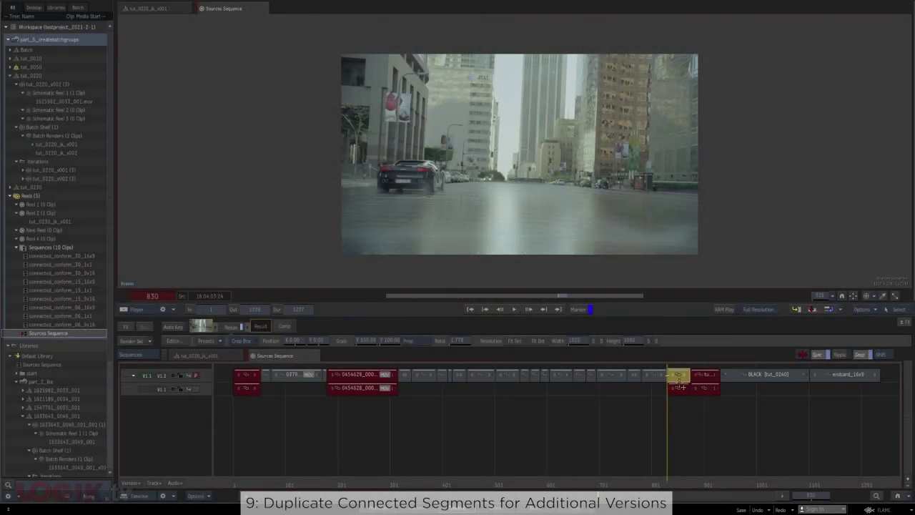
Duplicate the connected tut_0220 segment in Sources Sequence across All Reels in Reel Group, using Duplicate Segments and New Segments Below.
right_click(678, 392)
click(703, 387)
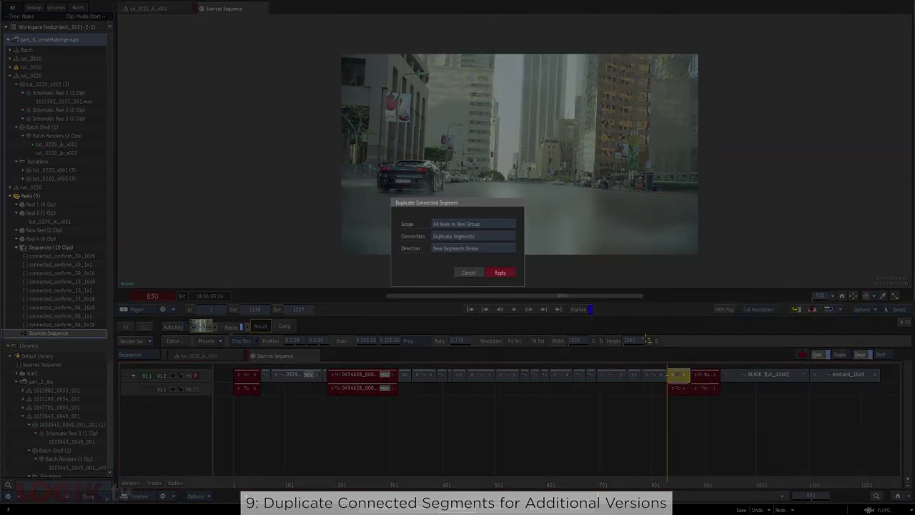
click(495, 271)
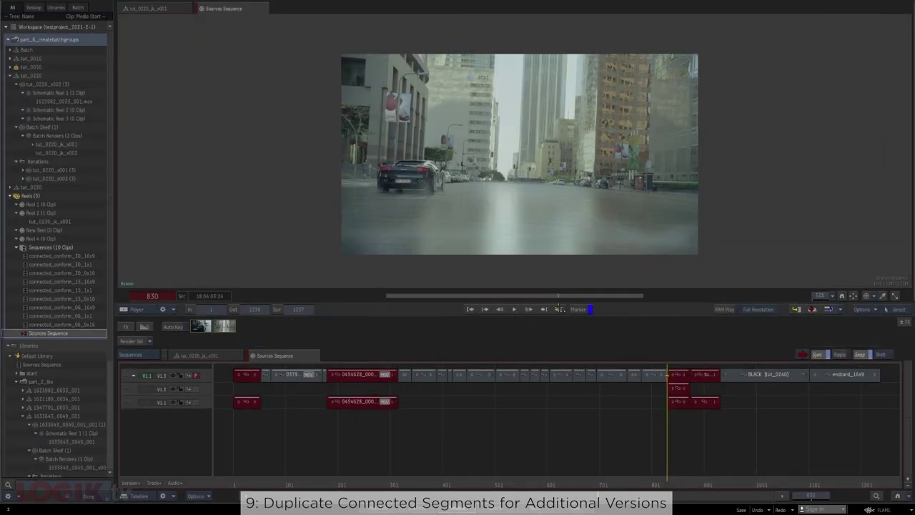
Replace the topmost tut_0220 segment with tut_0220_jk_v002, and move the other shots' lower red segments up to track V1.2.
click(678, 374)
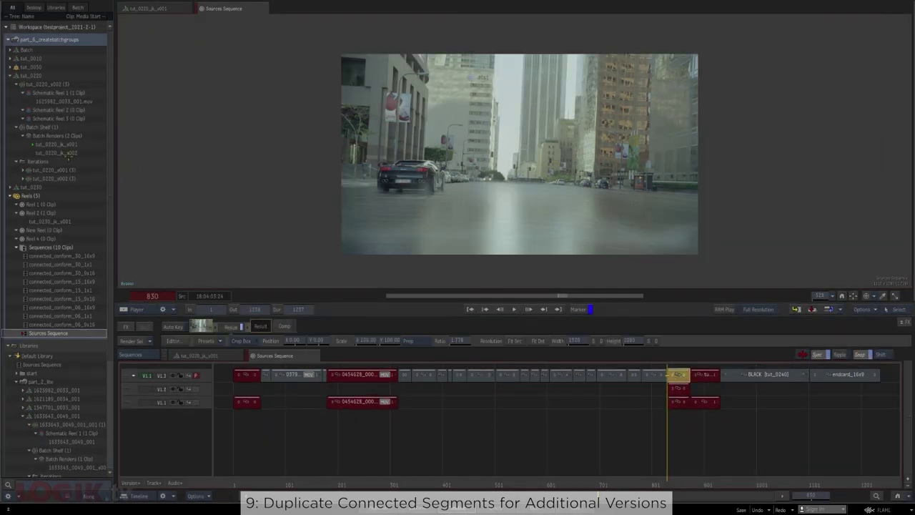
drag(69, 155, 680, 375)
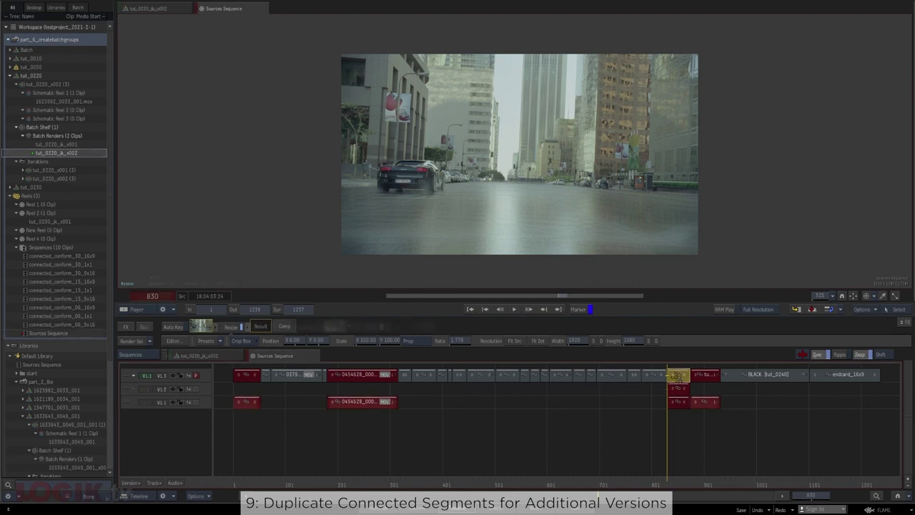
drag(708, 405, 703, 395)
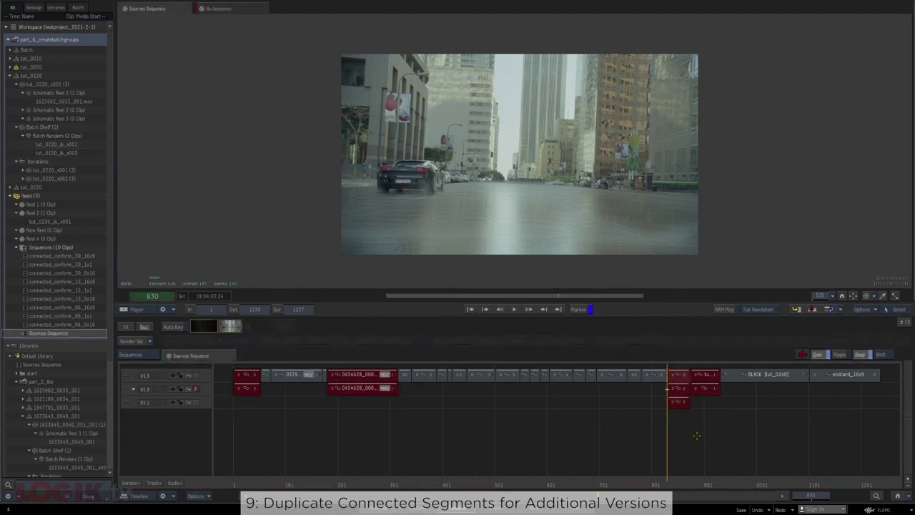
Open connected_conform_30_1x1 and check its stacked tut_0220 versions.
double_click(61, 255)
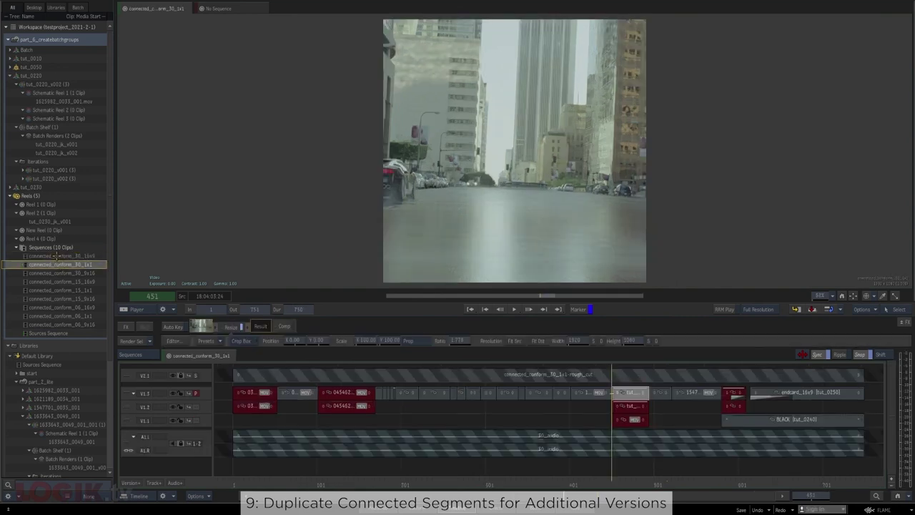
double_click(61, 272)
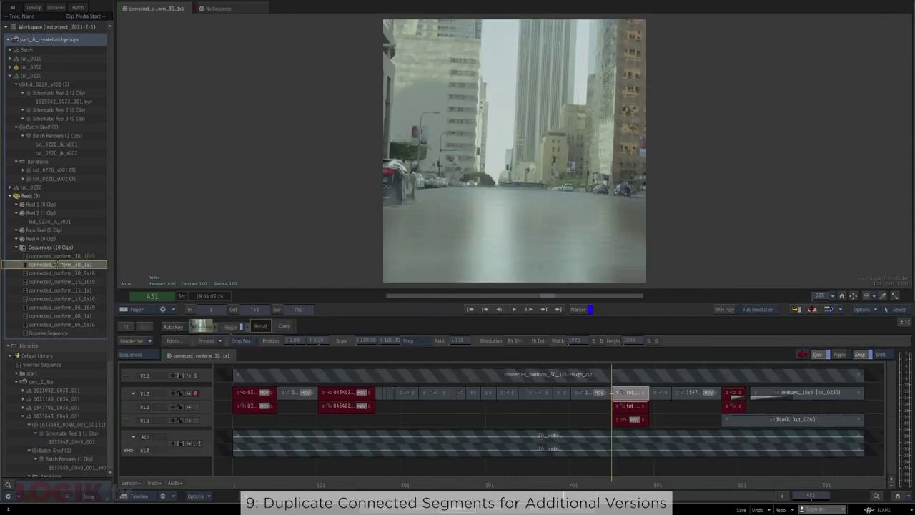